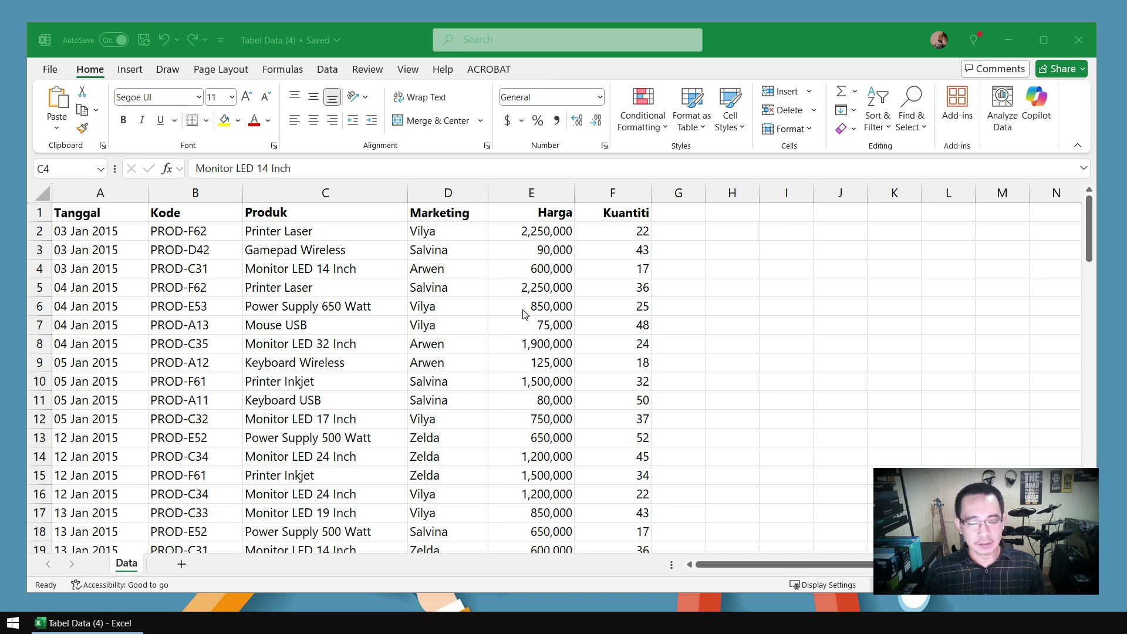
Examine the Tanggal, Kode, Produk, Marketing, Harga and Kuantiti columns of the sales table on the Data sheet.
click(101, 193)
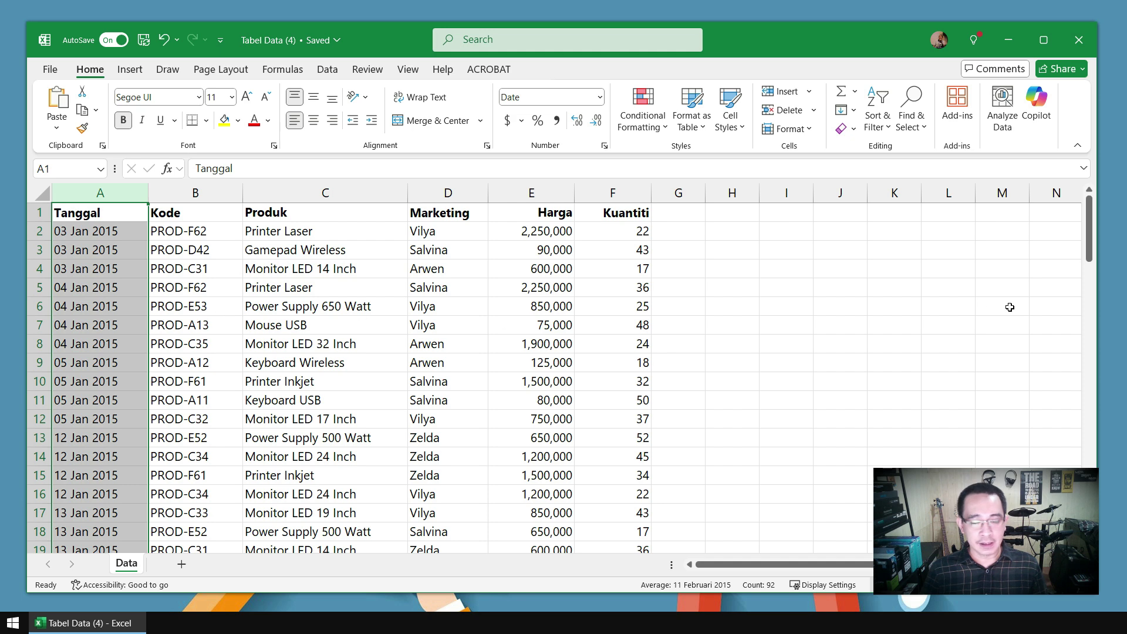
click(232, 338)
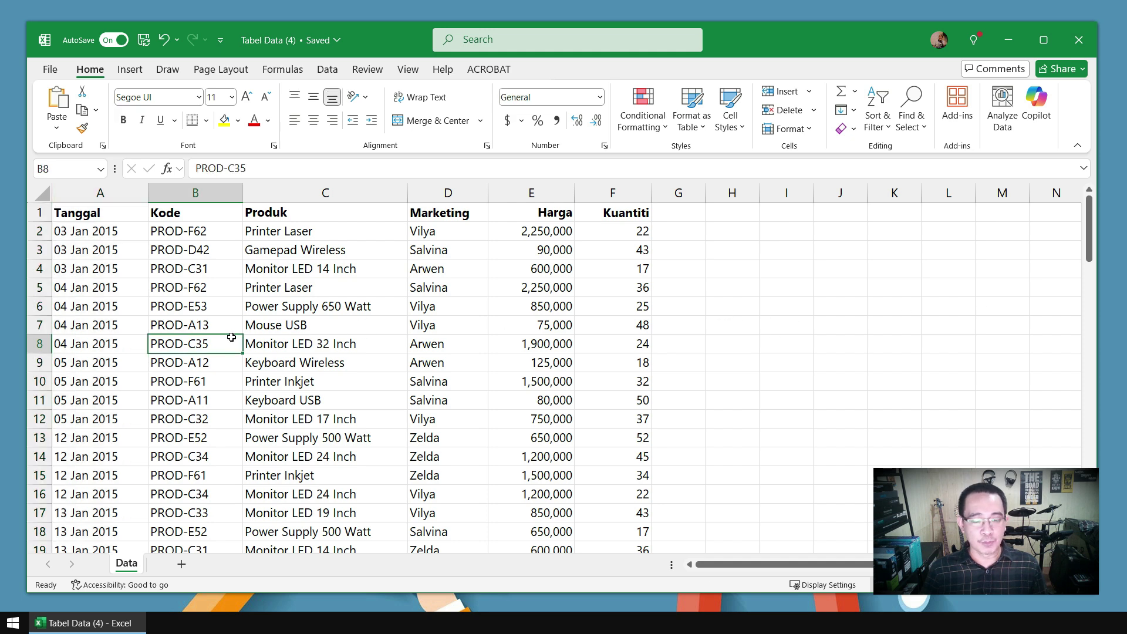
drag(1089, 249, 1096, 197)
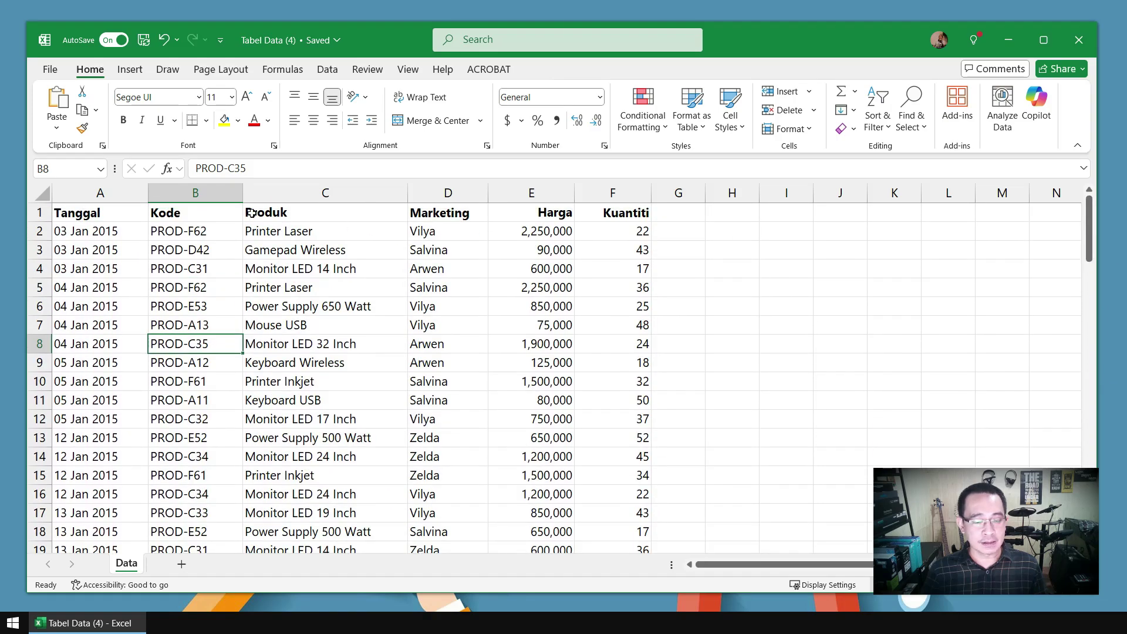
click(208, 193)
click(315, 192)
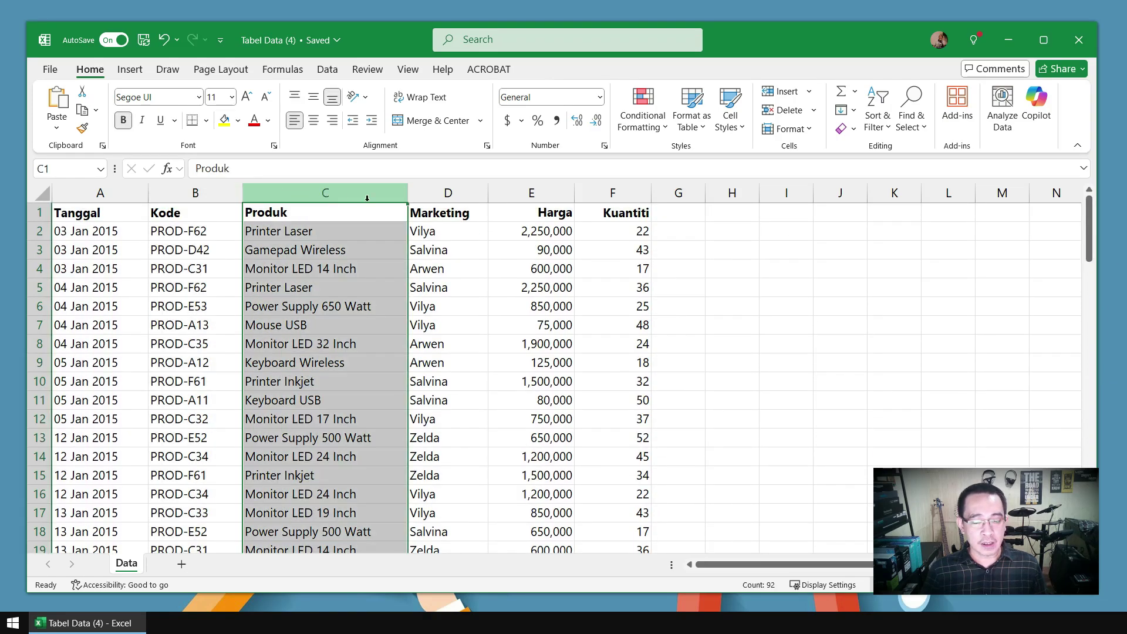
click(454, 197)
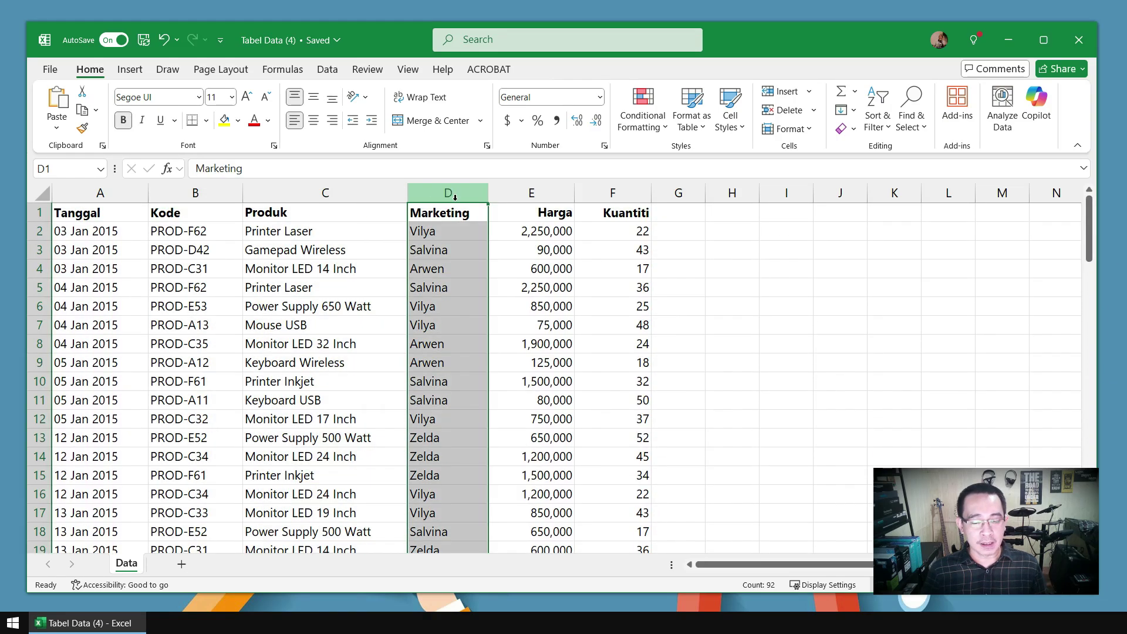
click(530, 194)
click(613, 194)
click(743, 305)
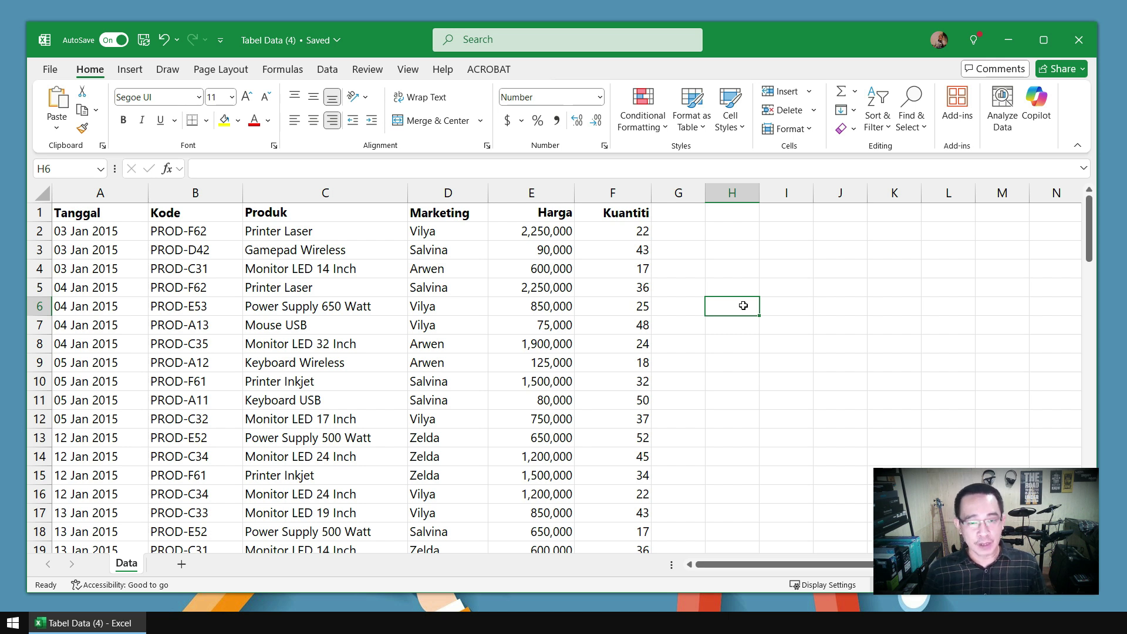
click(454, 307)
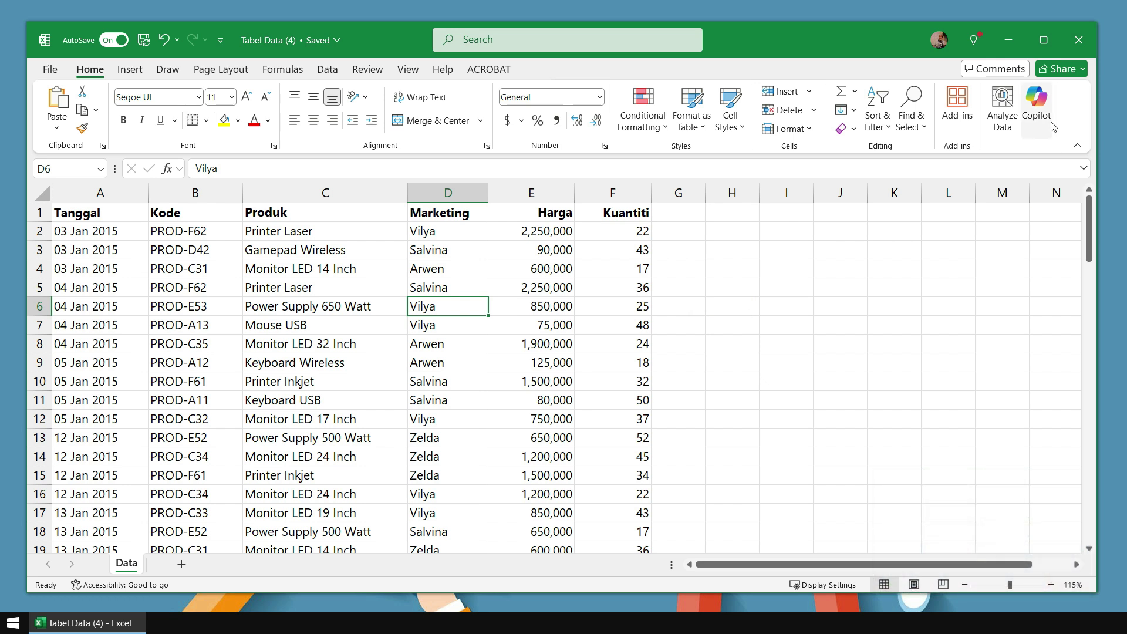
Open Copilot and send it the prompt "Tambahkan kolom Total untuk menghitung nilai Harga dikali Kuantiti".
click(1036, 109)
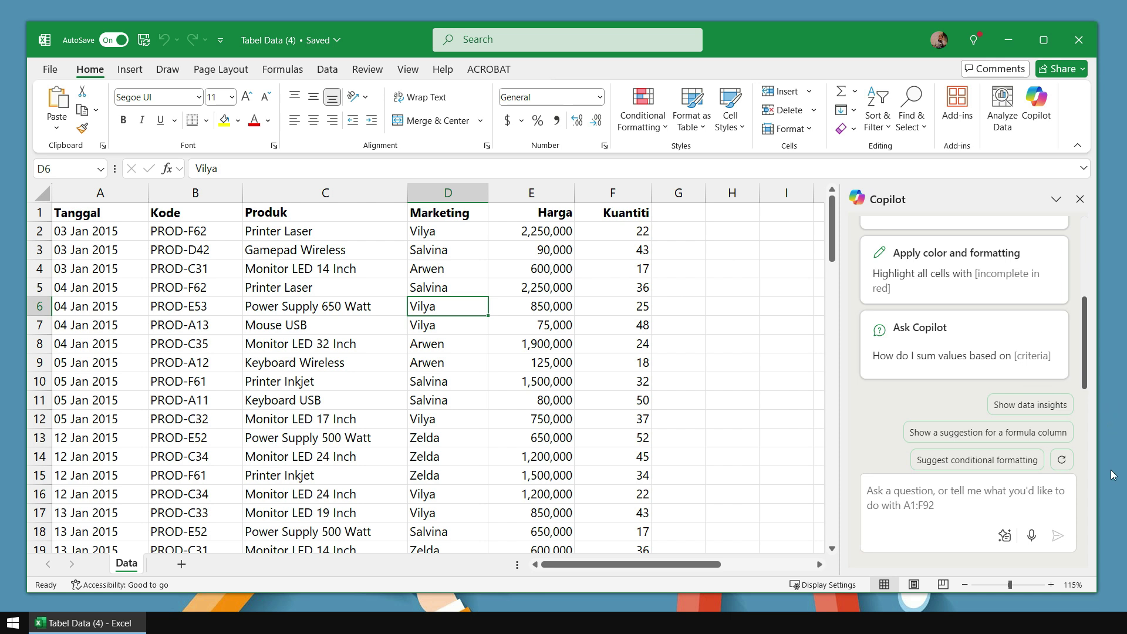
click(1051, 500)
click(596, 364)
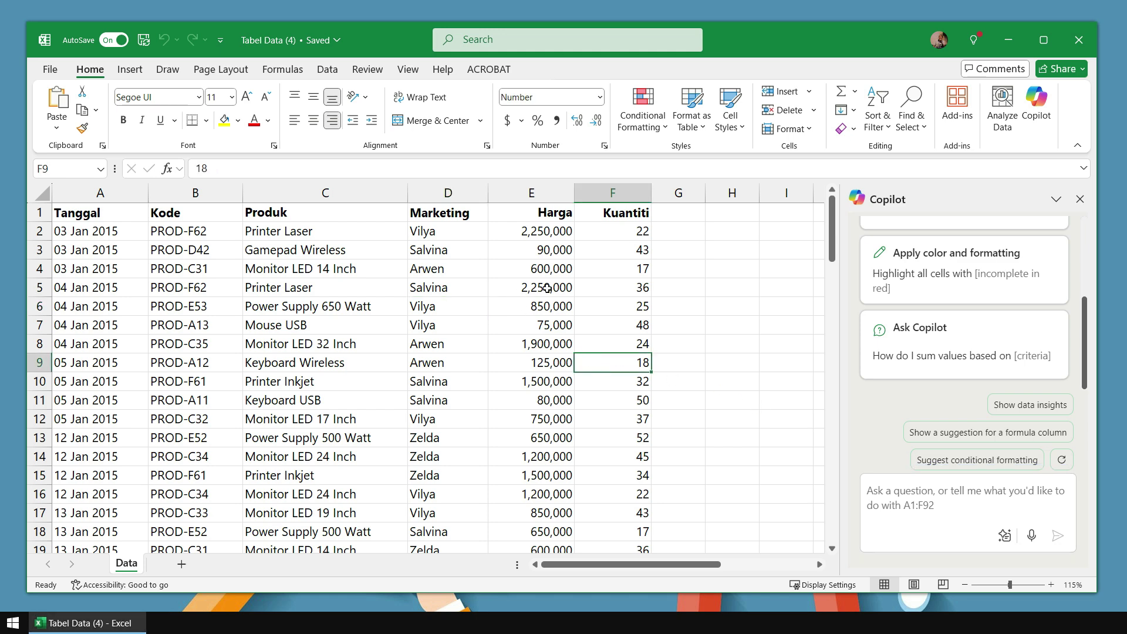
drag(531, 193, 611, 195)
click(612, 196)
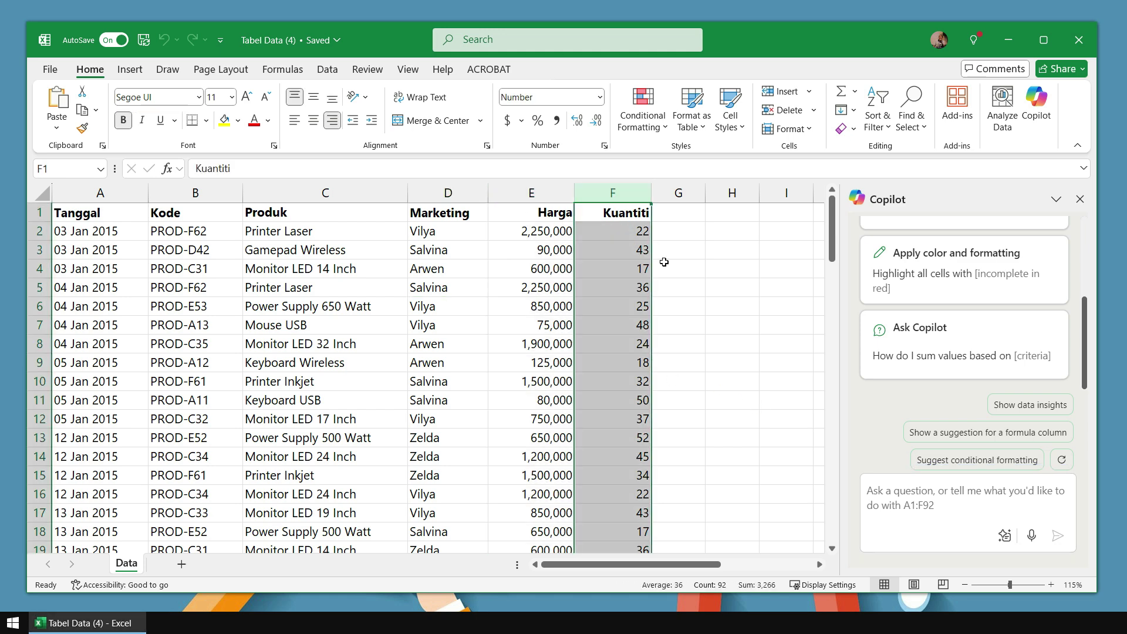
click(620, 263)
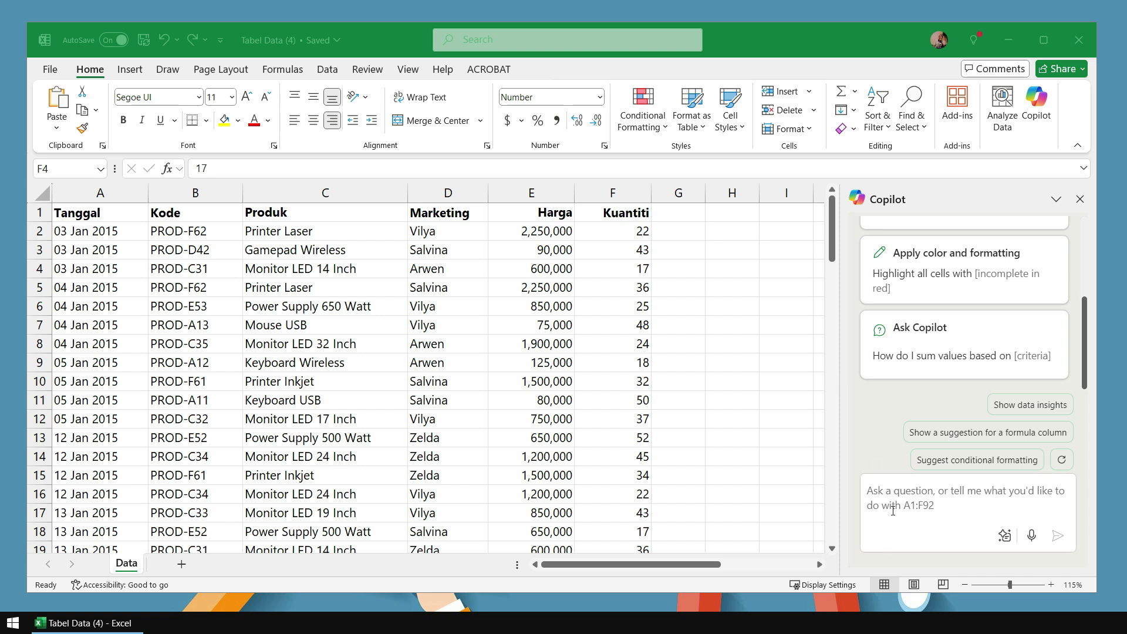
click(888, 490)
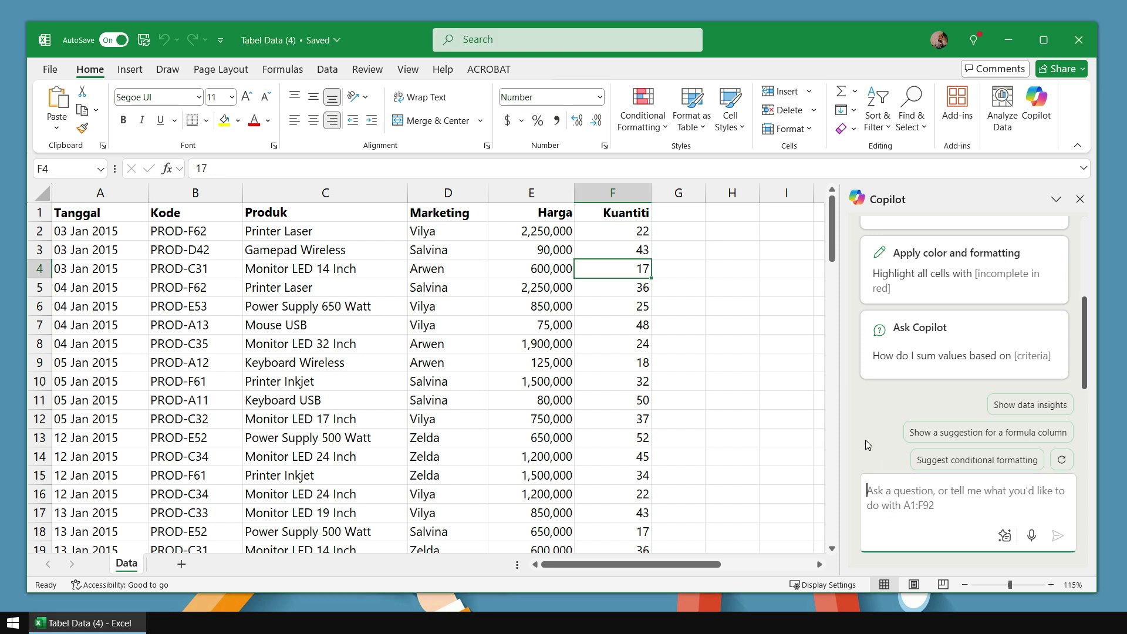
text(Tambahkan kolom Total untuk menghitung nilai Harga dikali Kuantiti)
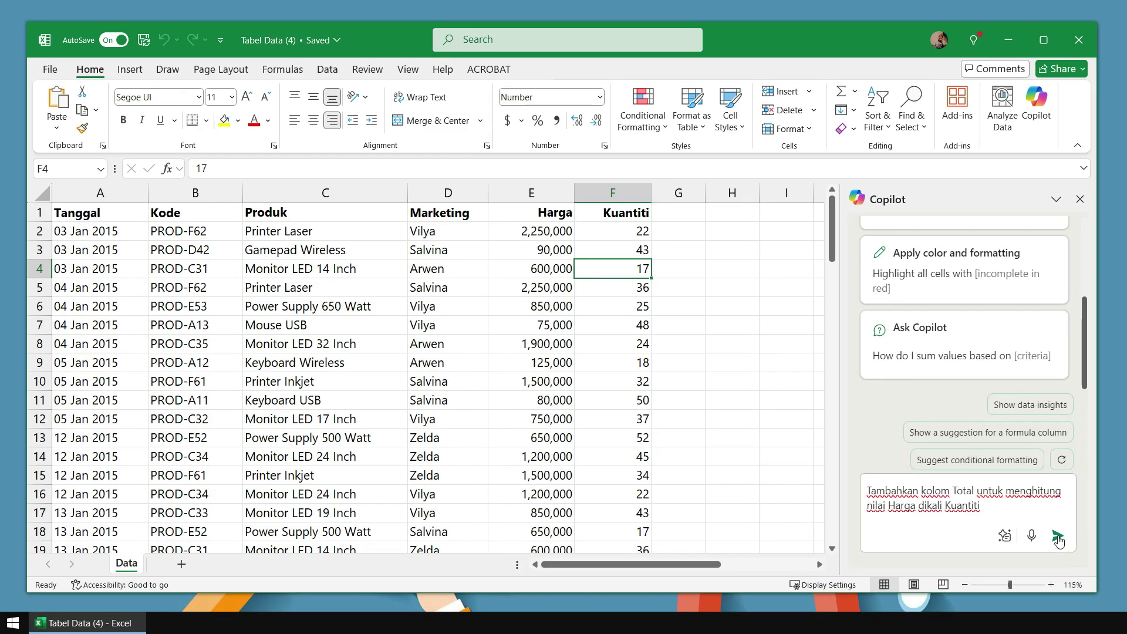
click(1057, 536)
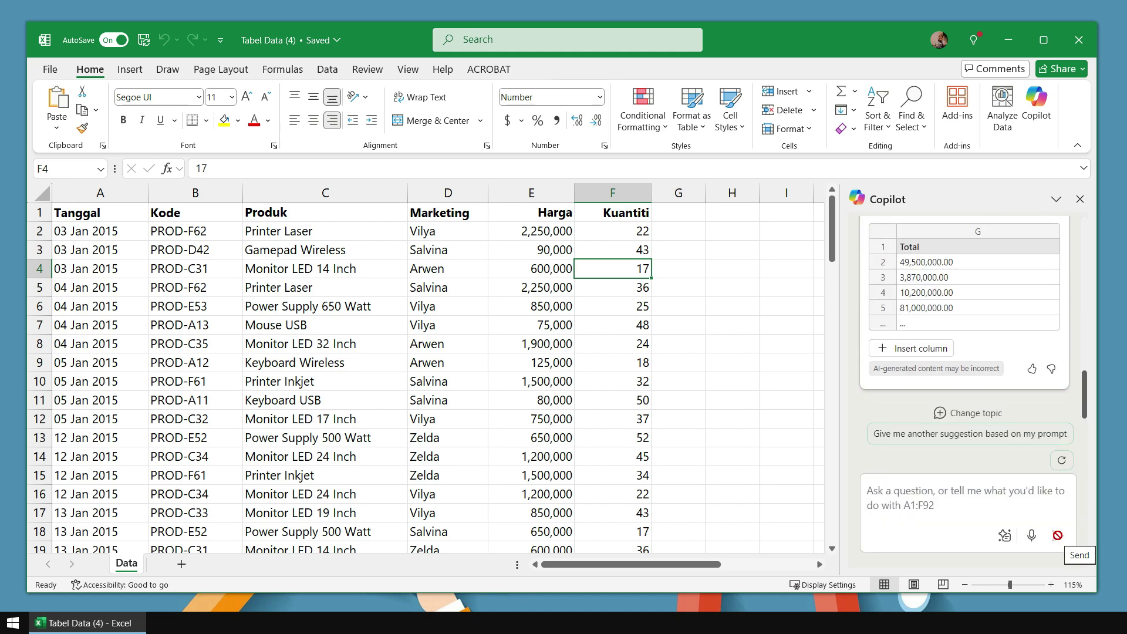
Insert the Total column suggested by Copilot into column G and widen that column slightly.
click(938, 351)
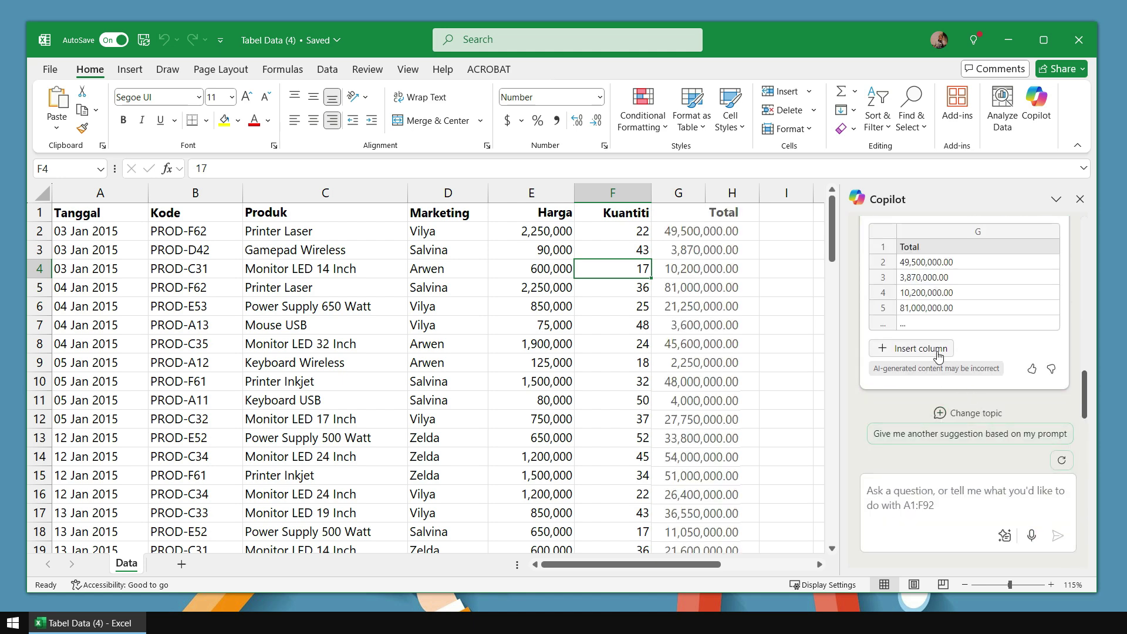
click(938, 350)
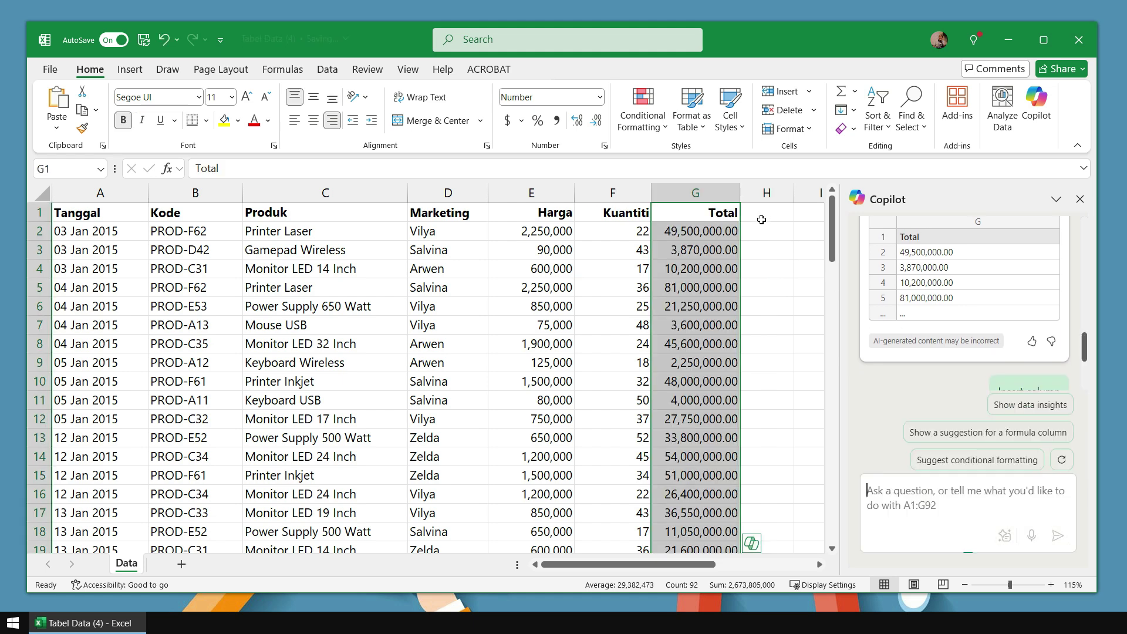
drag(747, 195, 759, 196)
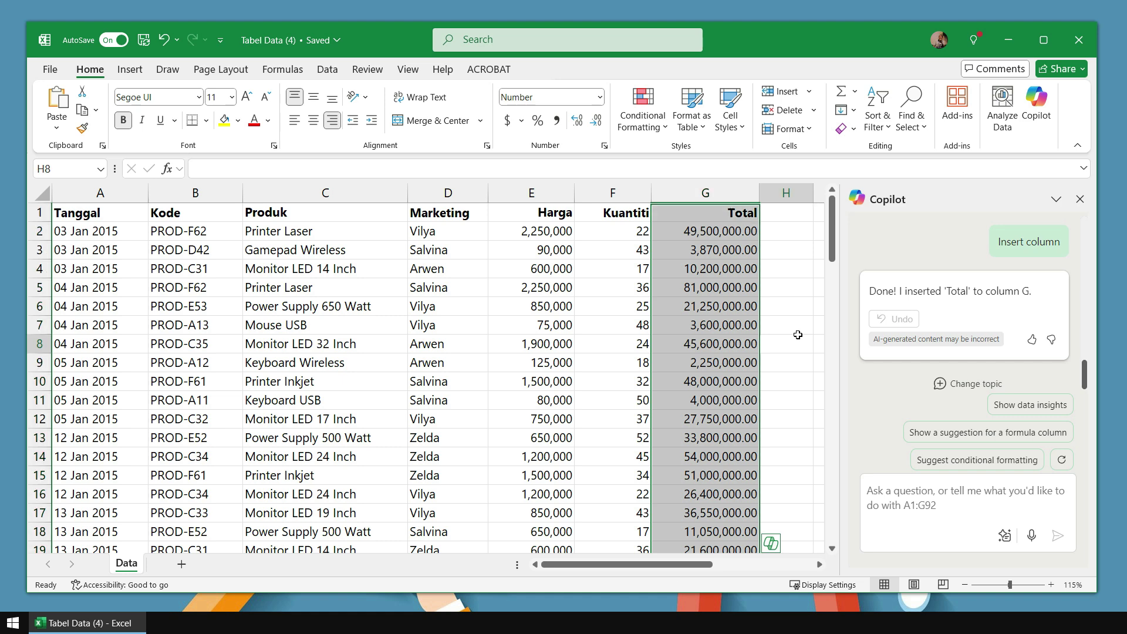
click(797, 337)
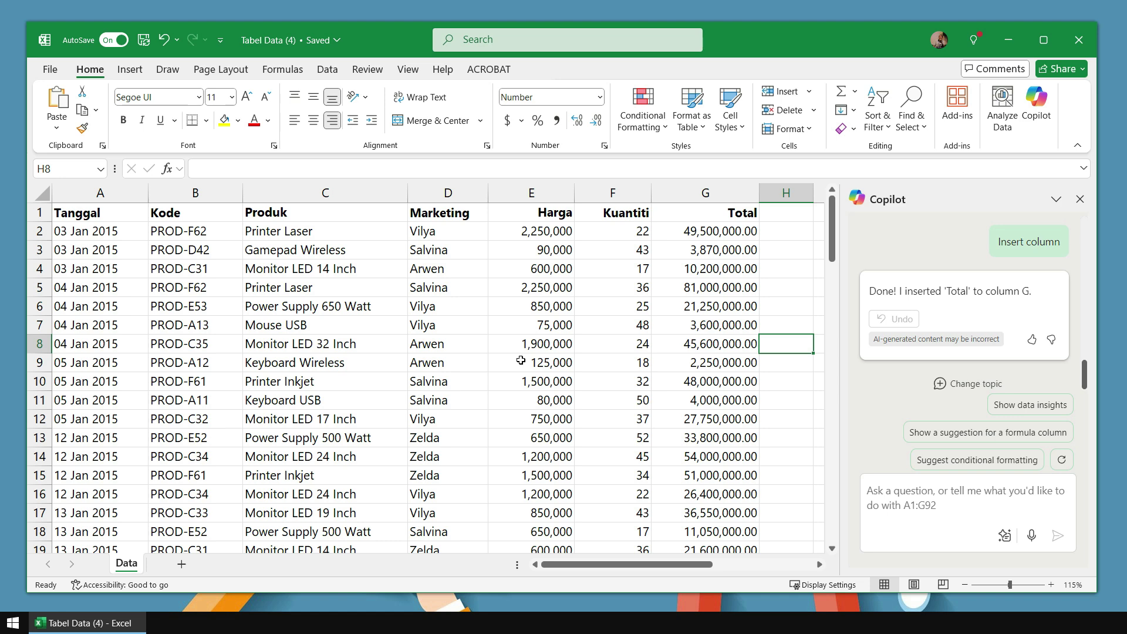
Send Copilot the prompt "Buat PivotTable untuk melihat nilai pada kolom Kuantiti berdasarkan data pada kolom Produk".
click(622, 197)
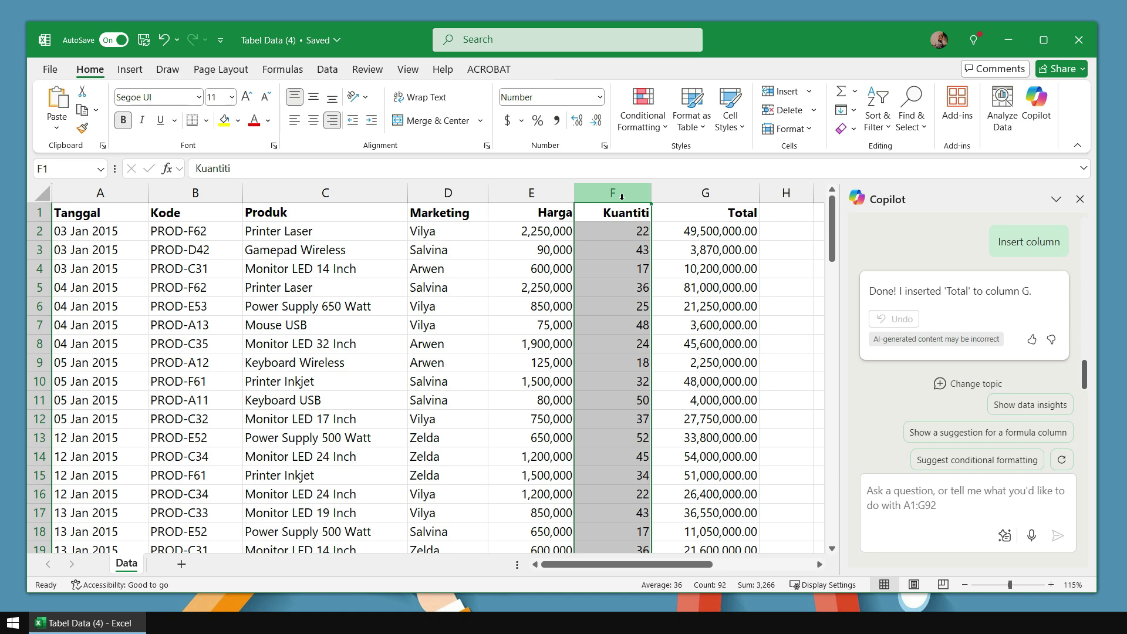
click(343, 192)
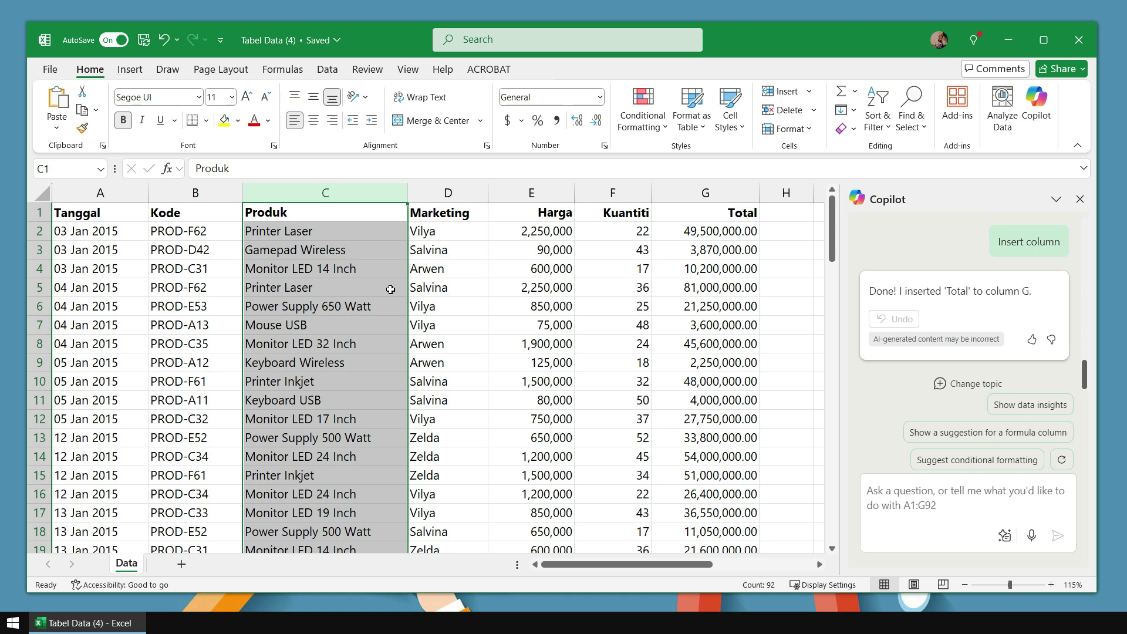
click(557, 305)
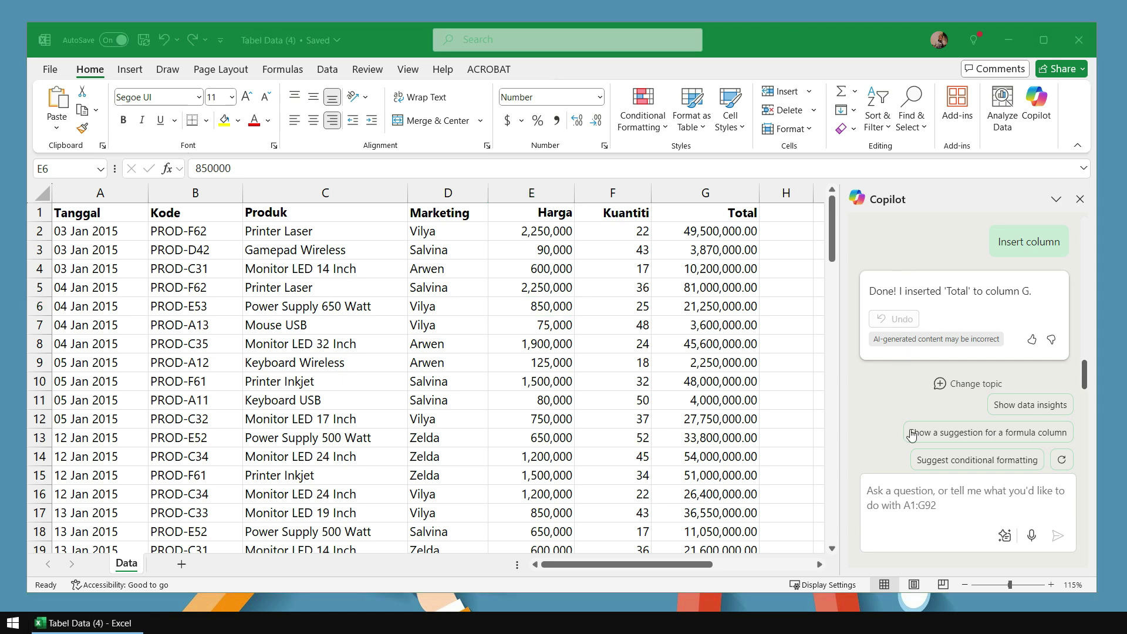
click(902, 498)
text(Buat PivotTable untuk melihat nilai pada kolom Kuantiti berdasarkan data pada kolom Produk)
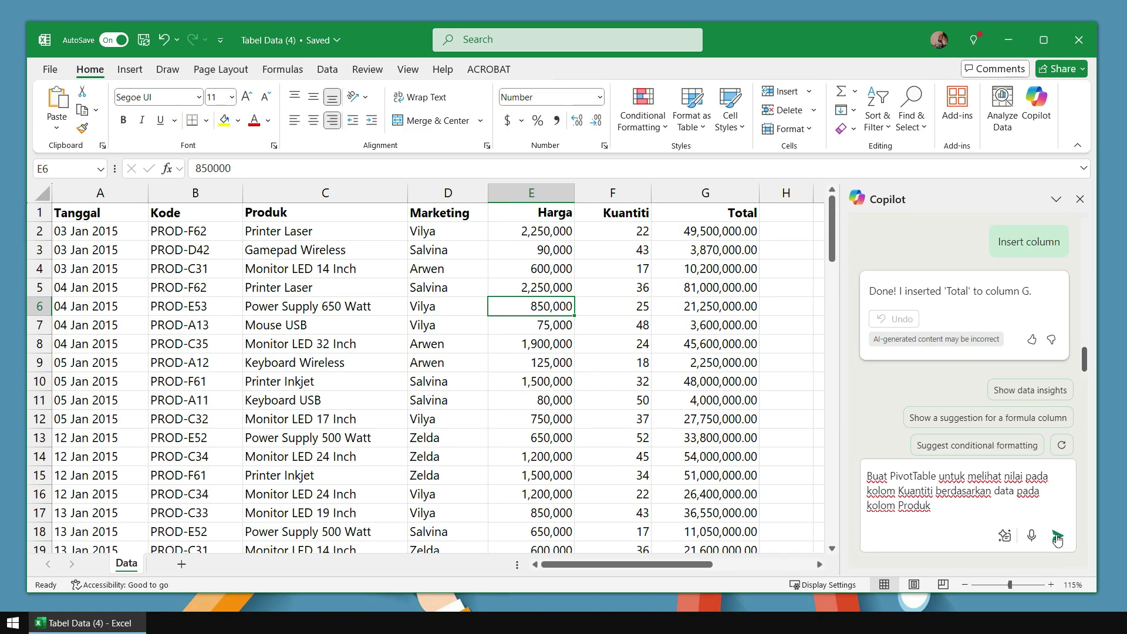
click(1058, 538)
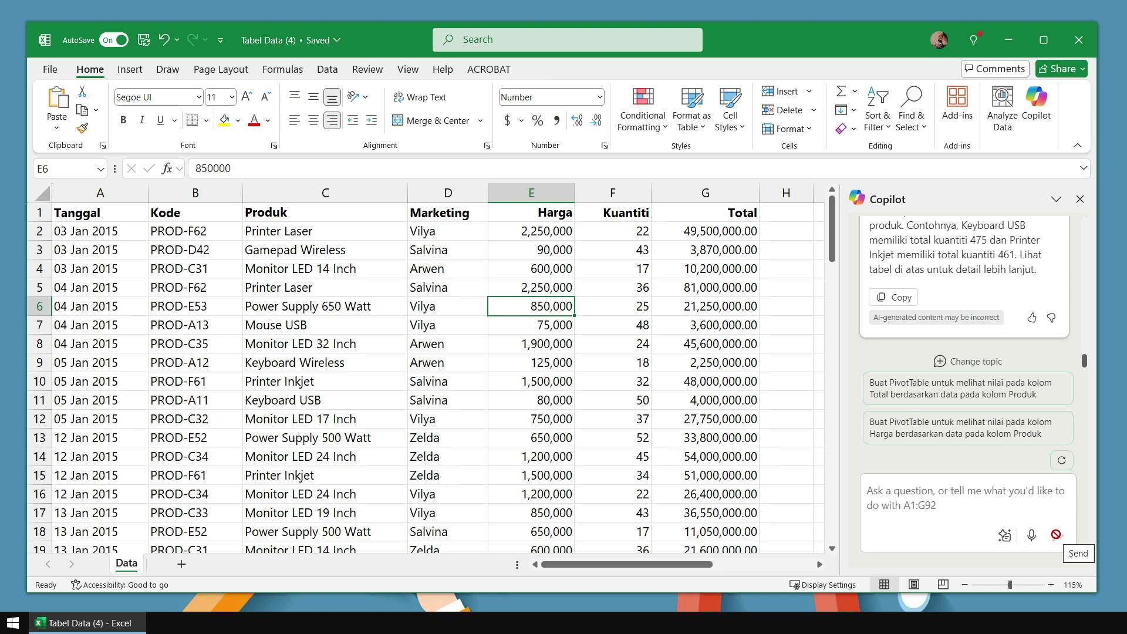
Review Copilot's summary of Kuantiti by Produk and add it to a new sheet as a PivotTable.
drag(1086, 371, 1092, 338)
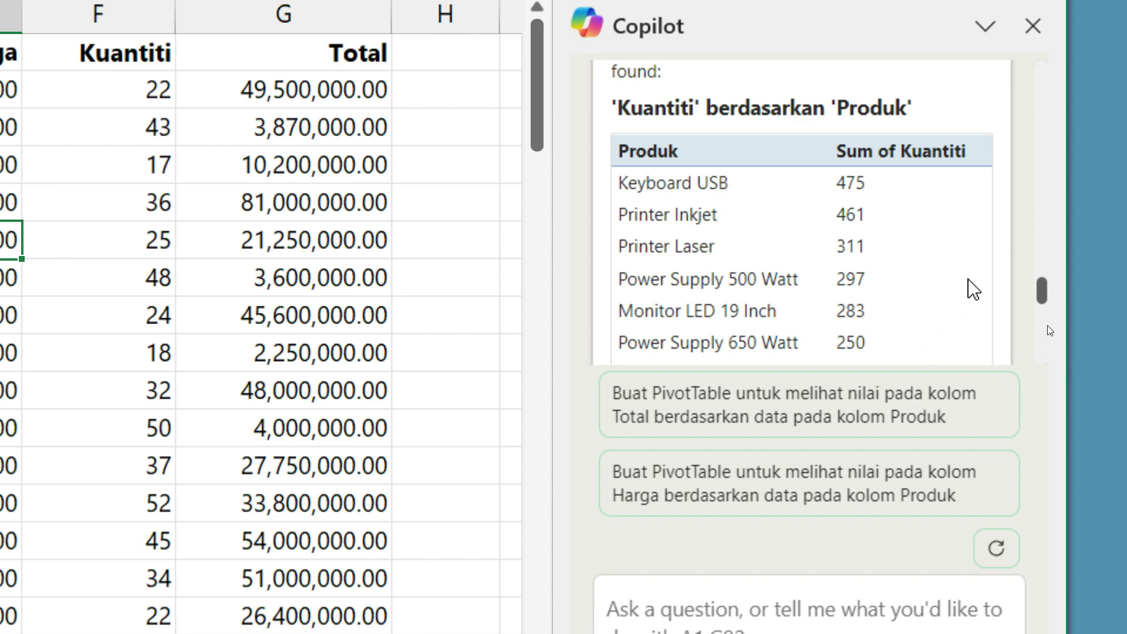
scroll(969, 283, up, 3)
scroll(969, 283, down, 5)
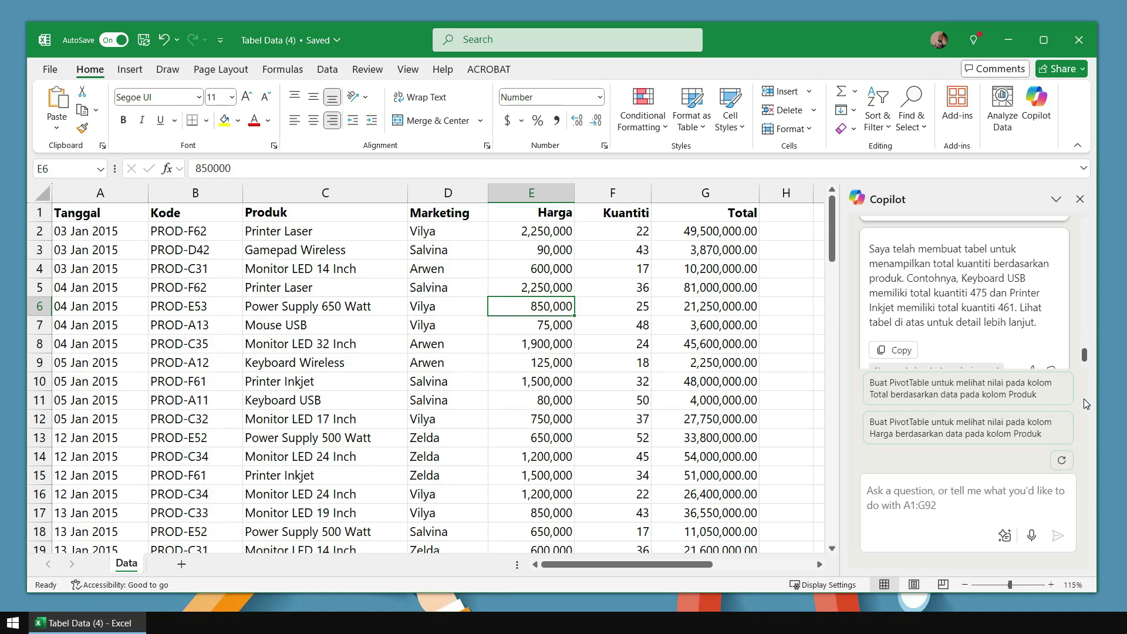
scroll(982, 335, up, 5)
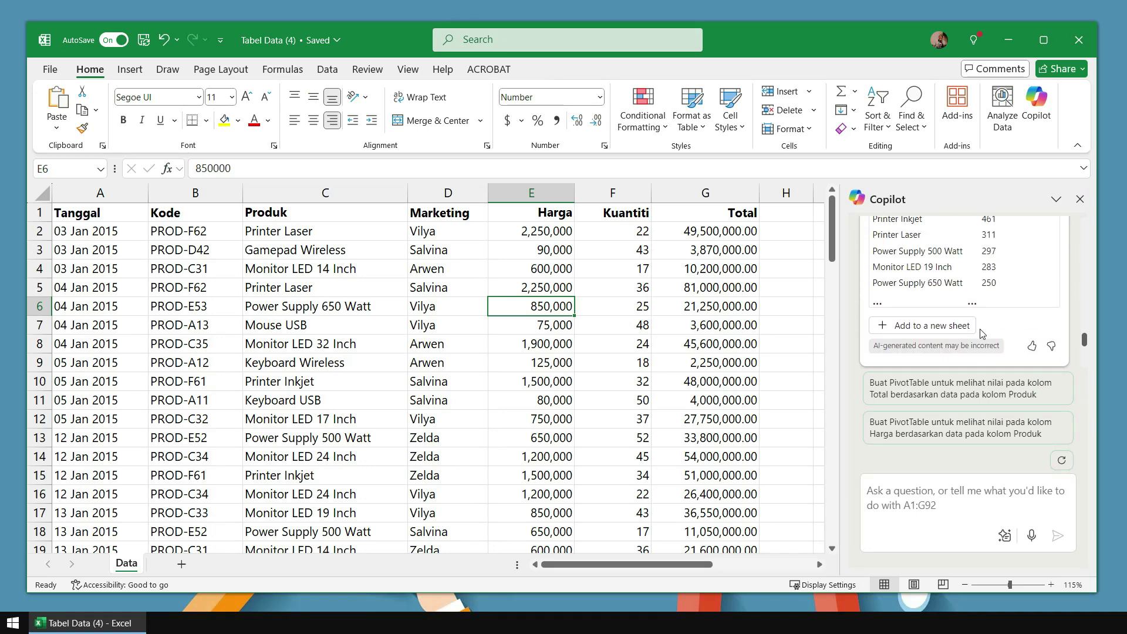
scroll(986, 299, up, 3)
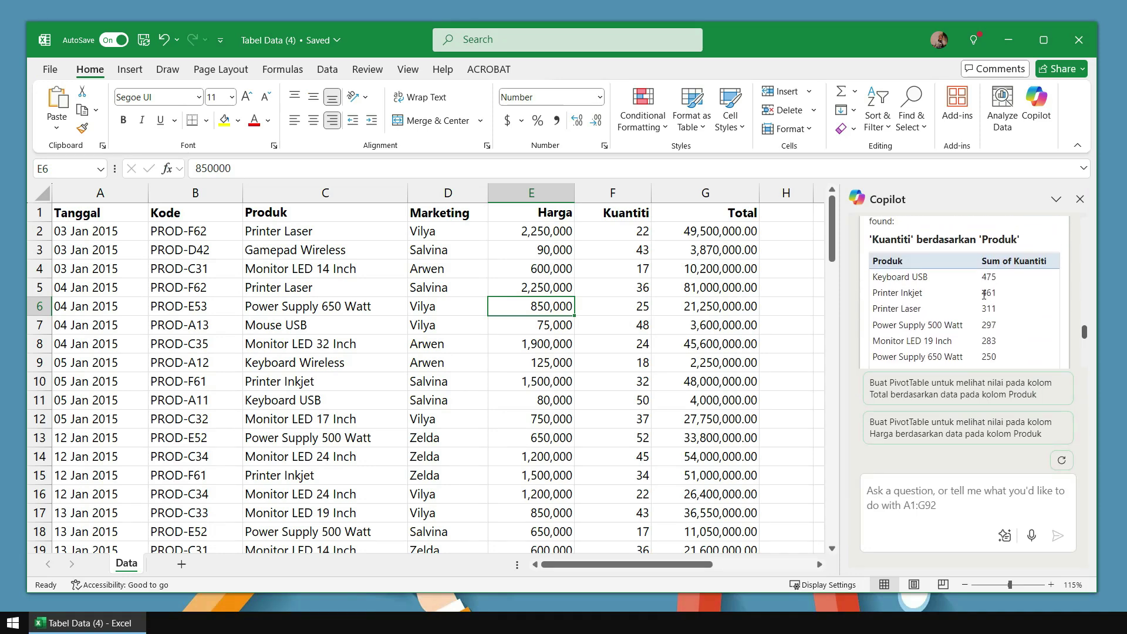
scroll(998, 308, down, 3)
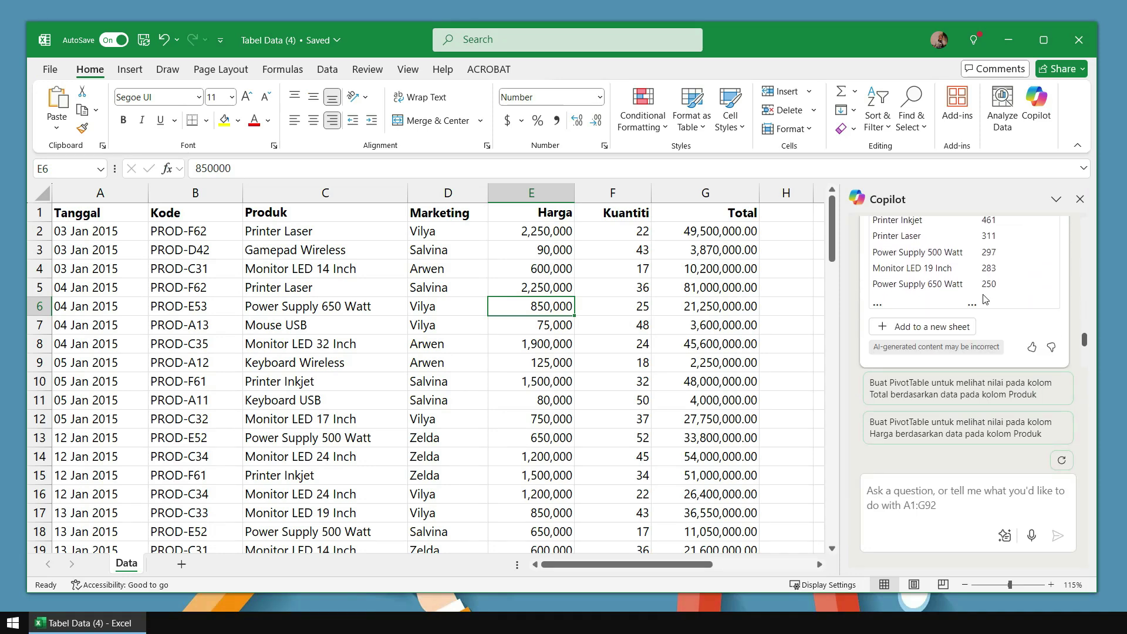
click(935, 329)
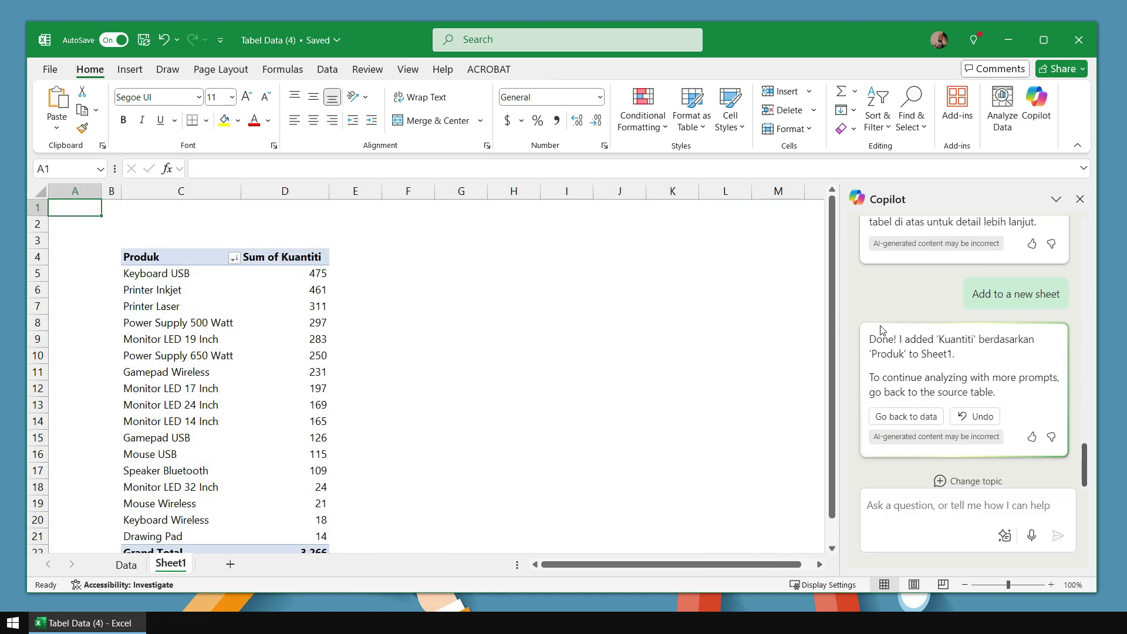
Examine the product rows and Sum of Kuantiti values of the new PivotTable on Sheet1.
click(234, 368)
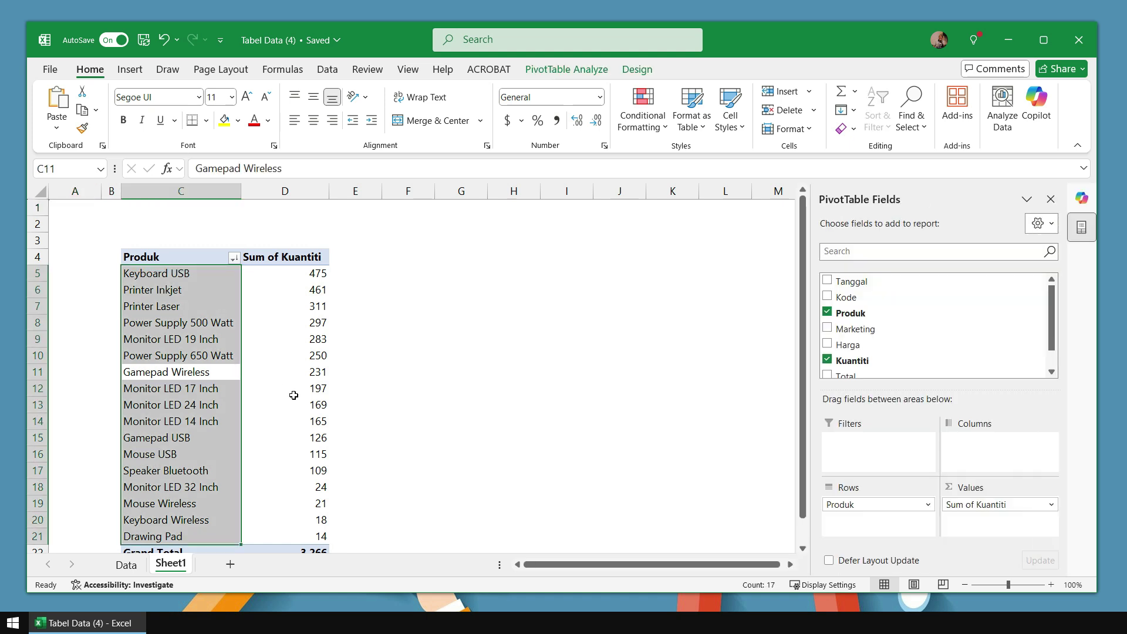
click(294, 392)
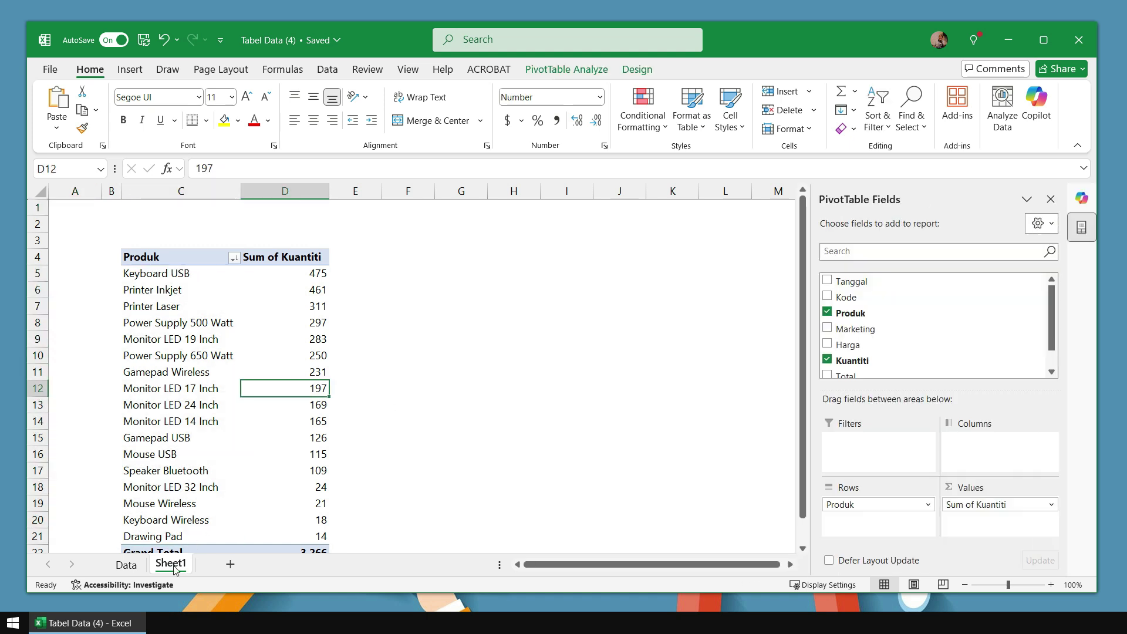
scroll(268, 414, down, 1)
right_click(268, 414)
scroll(267, 415, up, 1)
From the Data sheet, send Copilot the prompt "Buat PivotChart dengan bentuk Pie Chart untuk melihat nilai pada kolom Kuantiti berdasarkan data pada kolom Marketing".
click(126, 565)
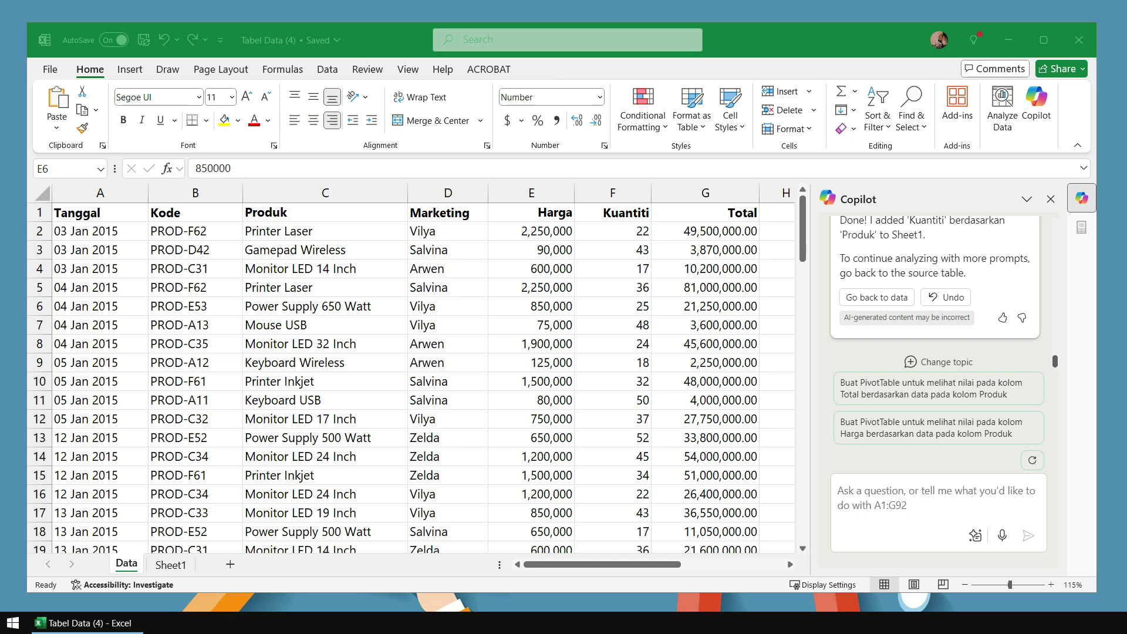
click(500, 301)
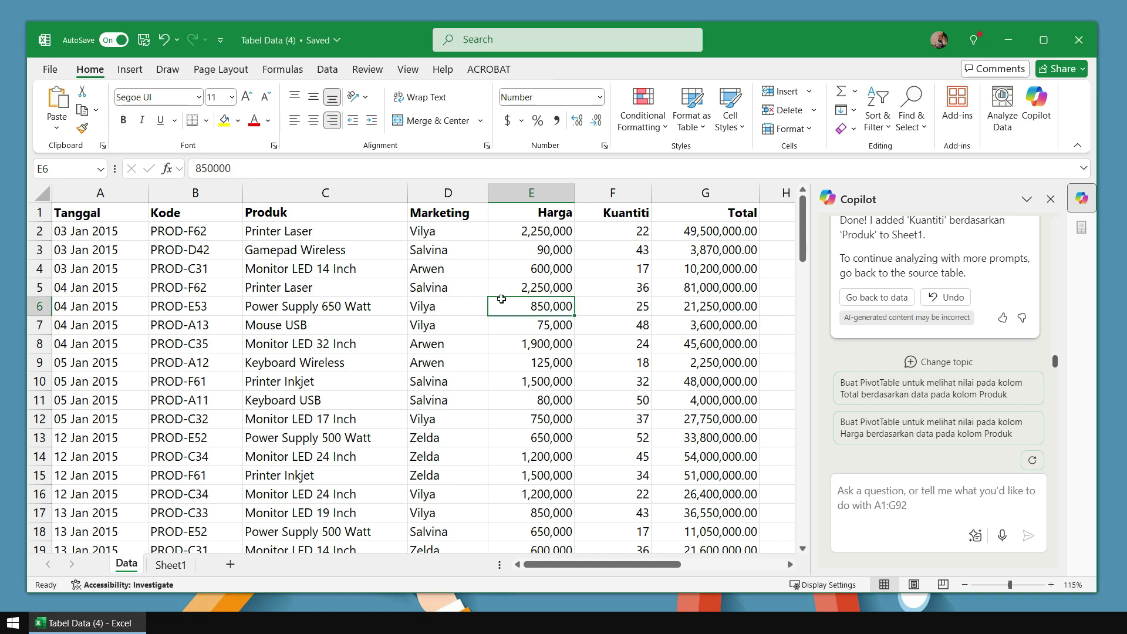
click(447, 198)
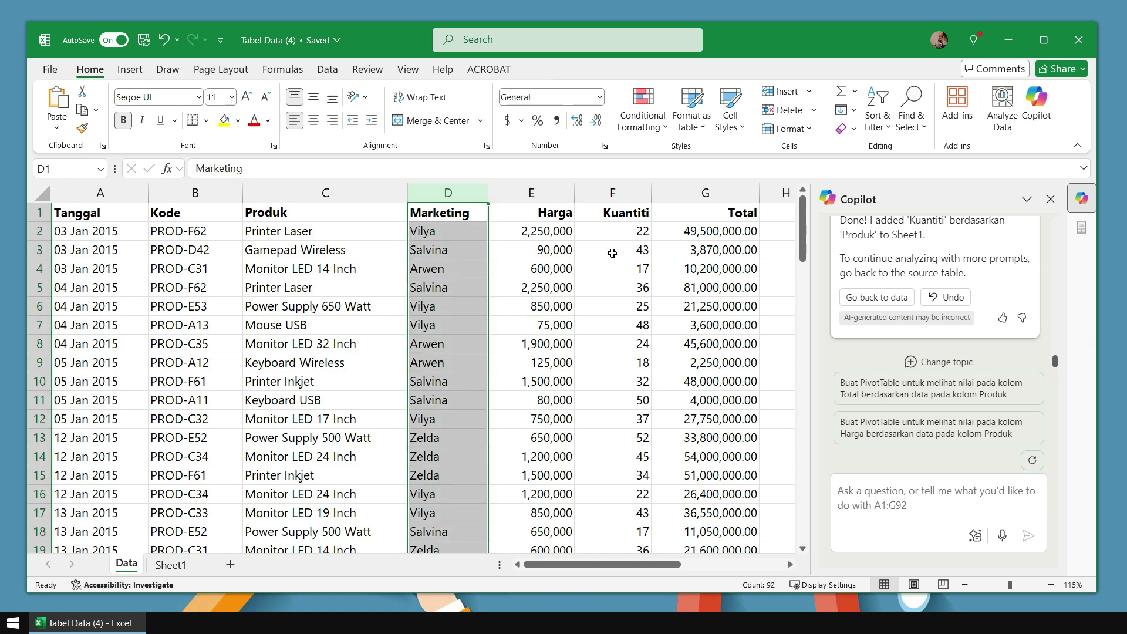
click(624, 235)
click(633, 196)
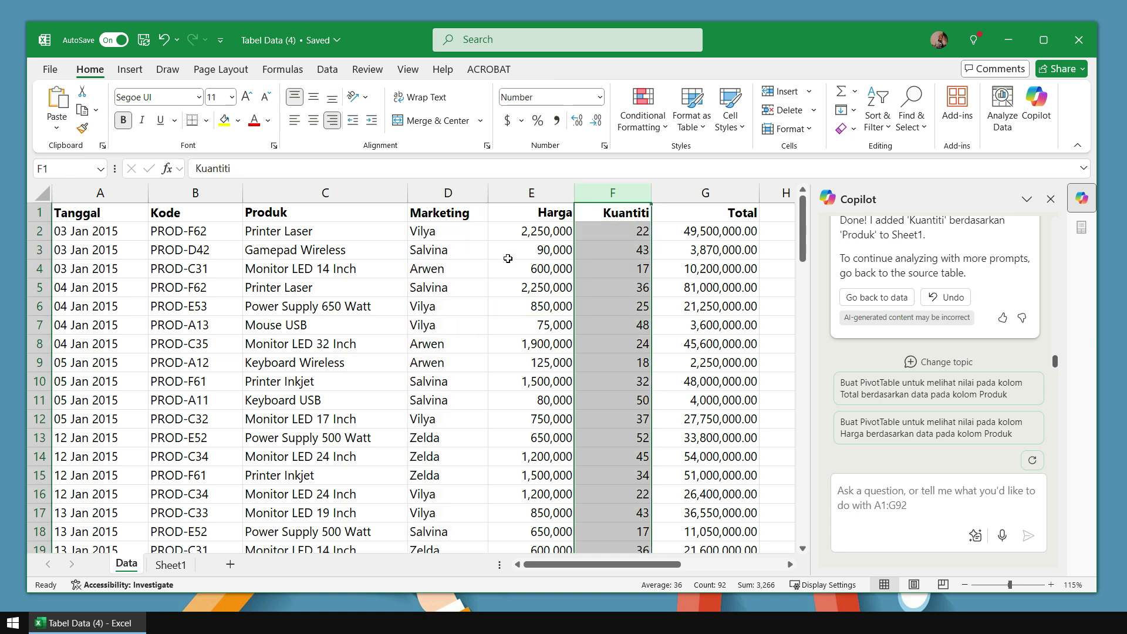
click(471, 268)
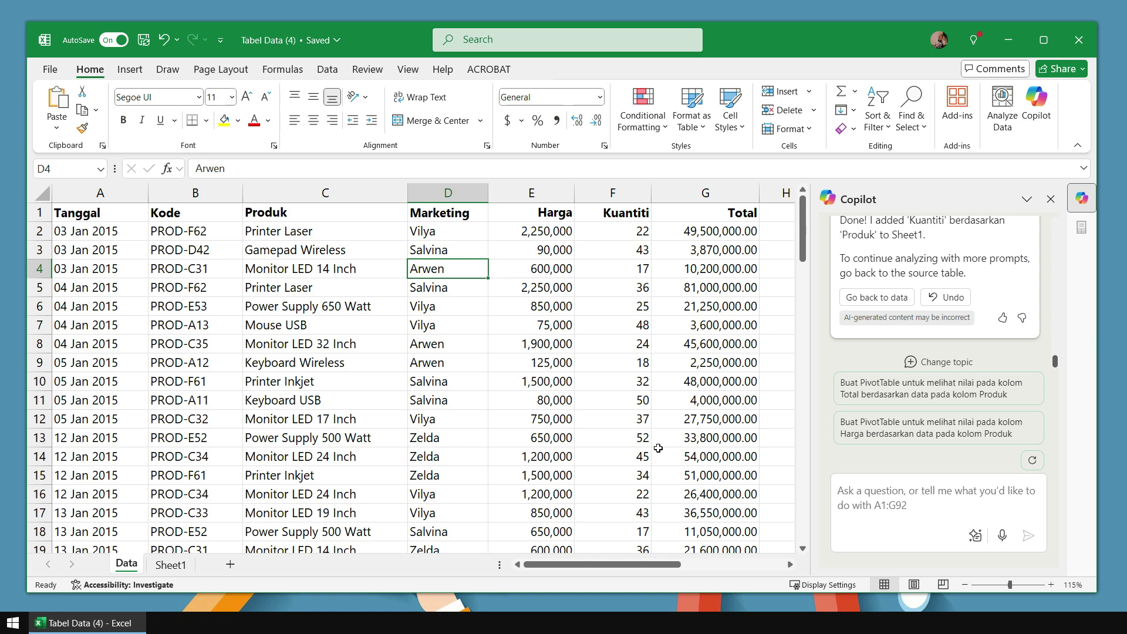
click(855, 494)
text(Buat PivotChart dengan bentuk Pie Chart untuk melihat nilai pada kolom Kuantiti berdasarkan data pada kolom Marketing)
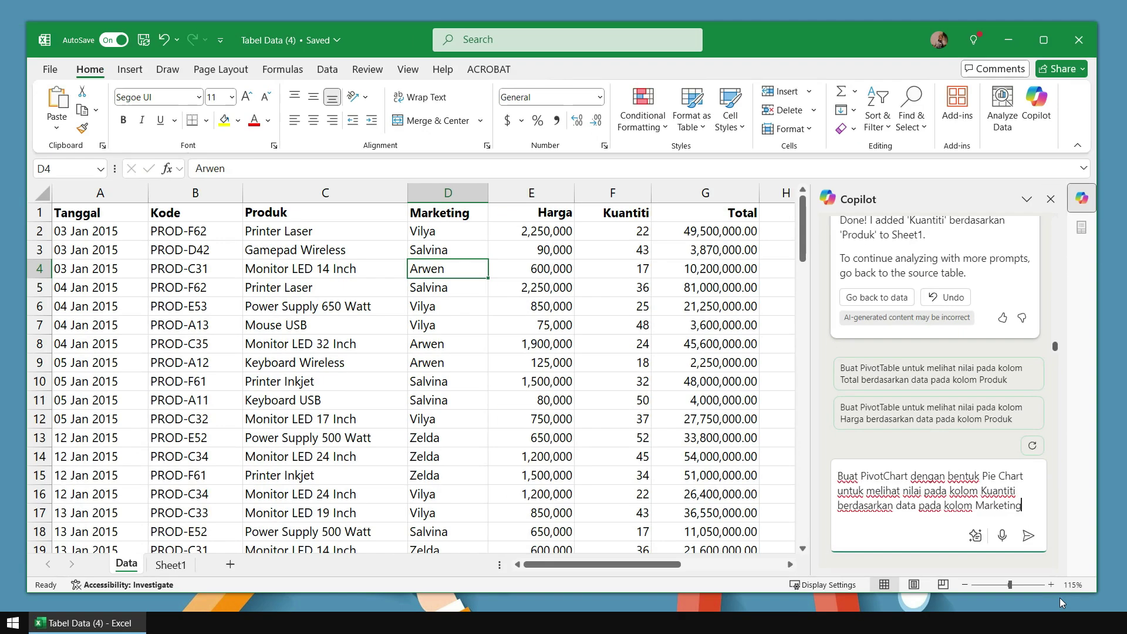
click(1032, 538)
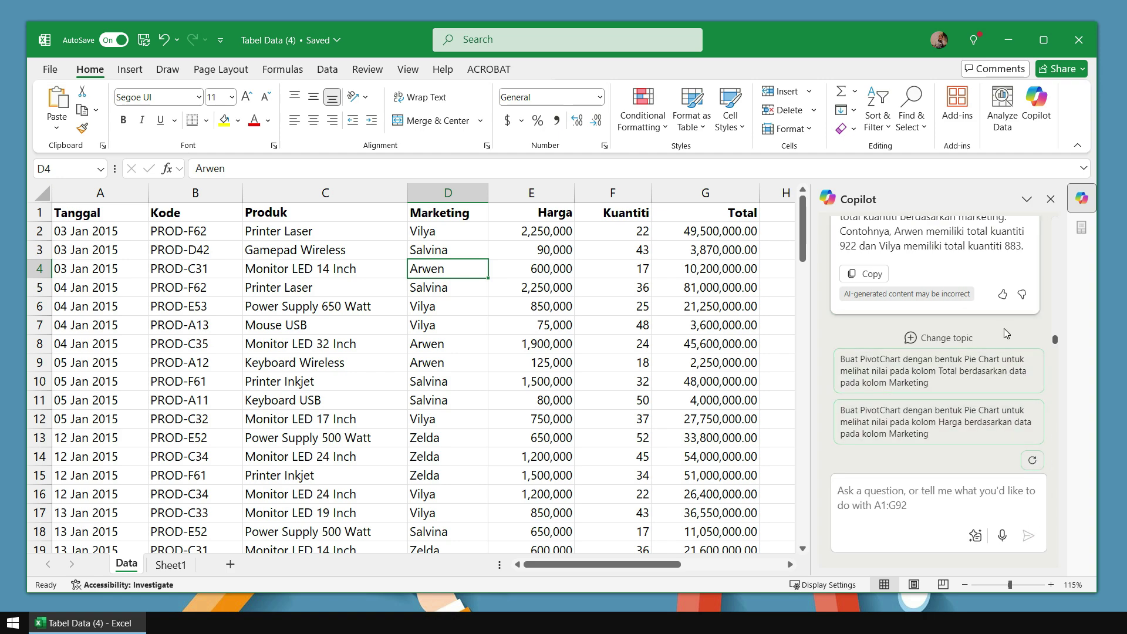
Review Copilot's pie chart of Kuantiti by Marketing and its explanation, and add the chart to a new sheet.
scroll(1003, 329, up, 3)
scroll(1007, 333, up, 2)
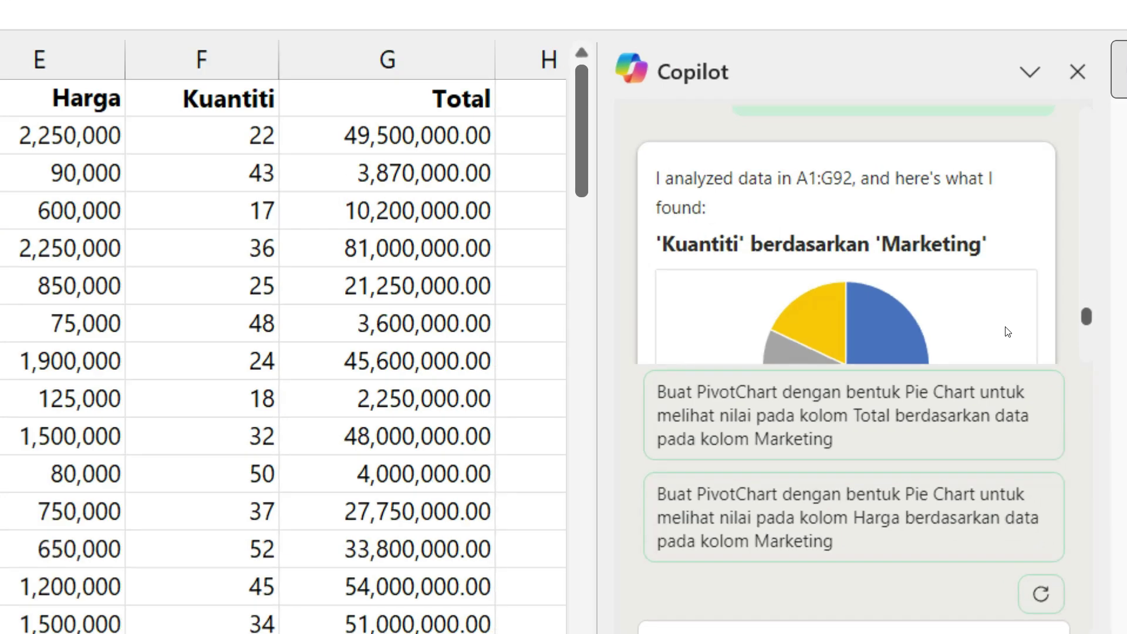
scroll(984, 321, down, 3)
scroll(946, 317, down, 5)
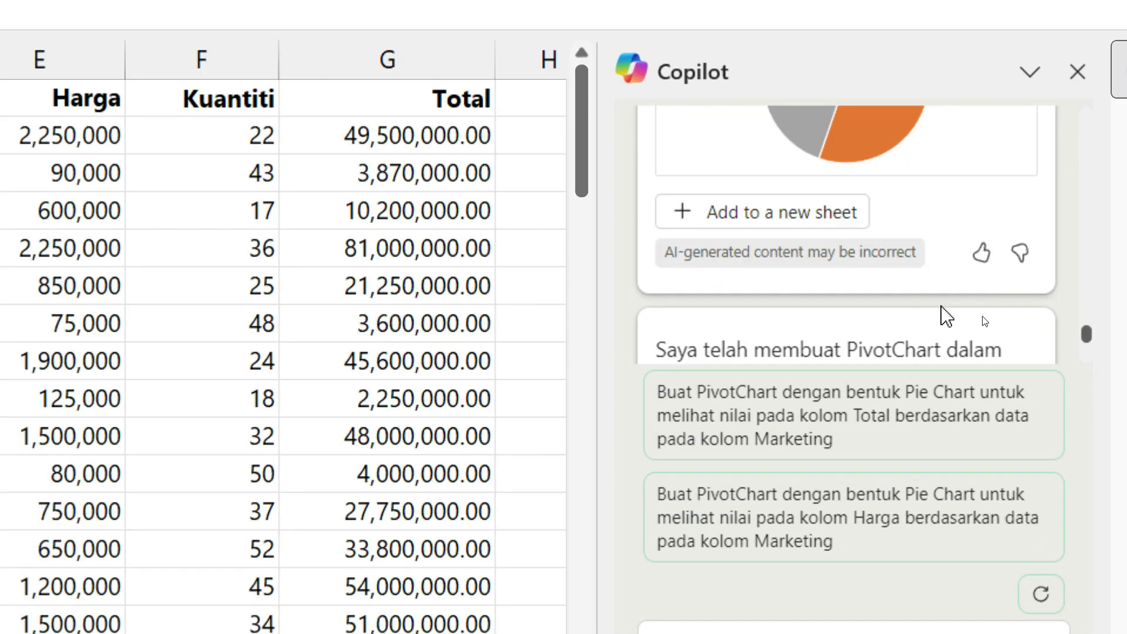
scroll(924, 270, down, 3)
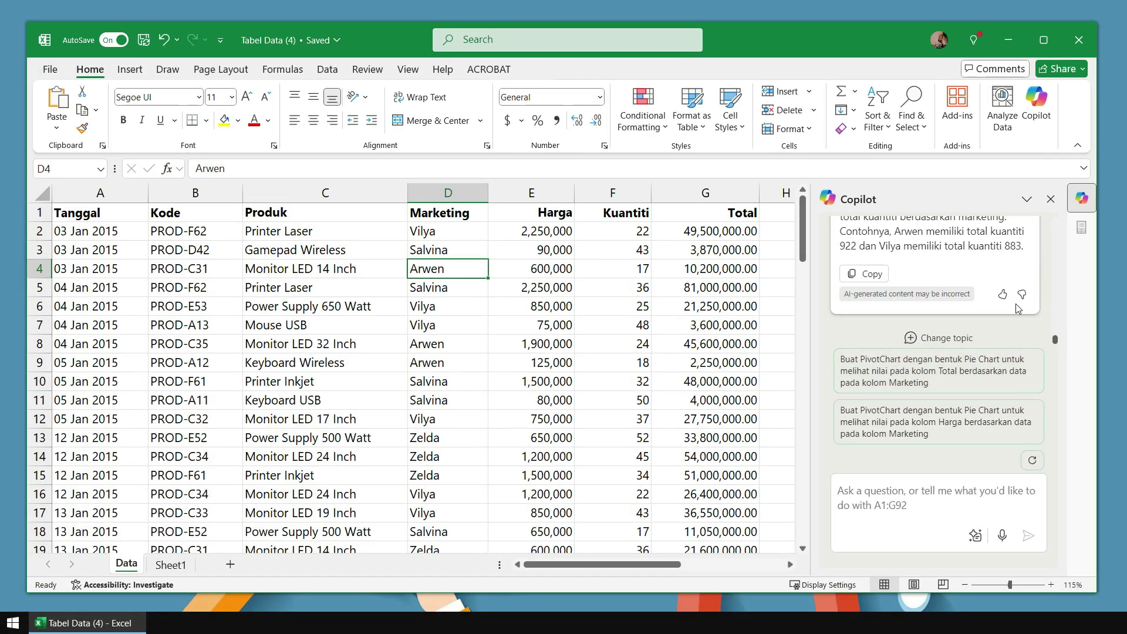
scroll(958, 284, up, 5)
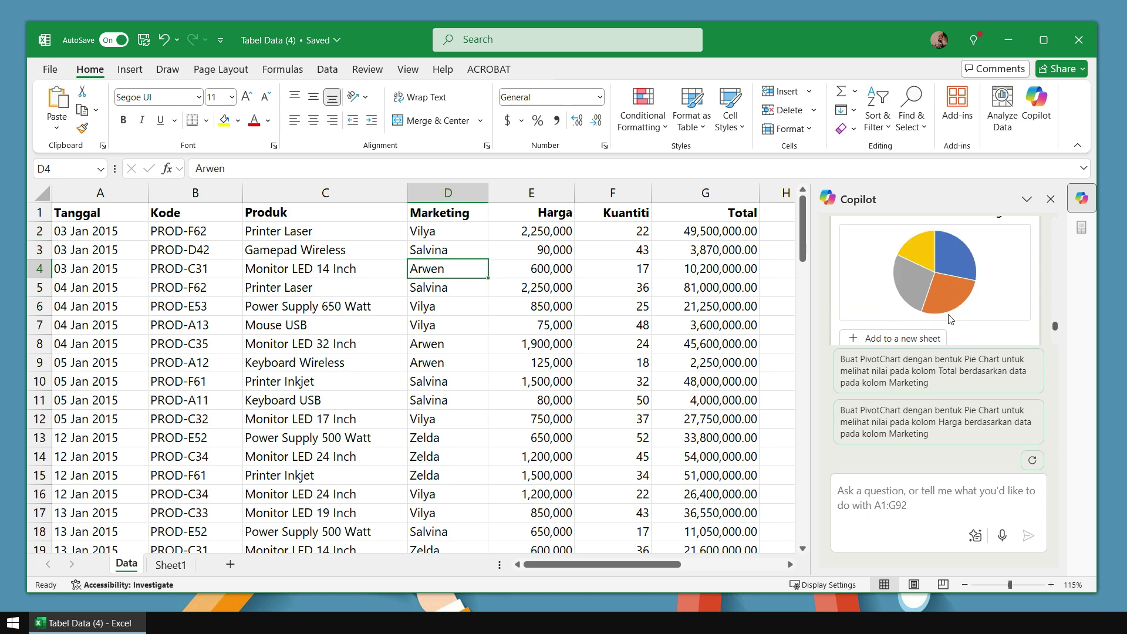
scroll(978, 328, down, 2)
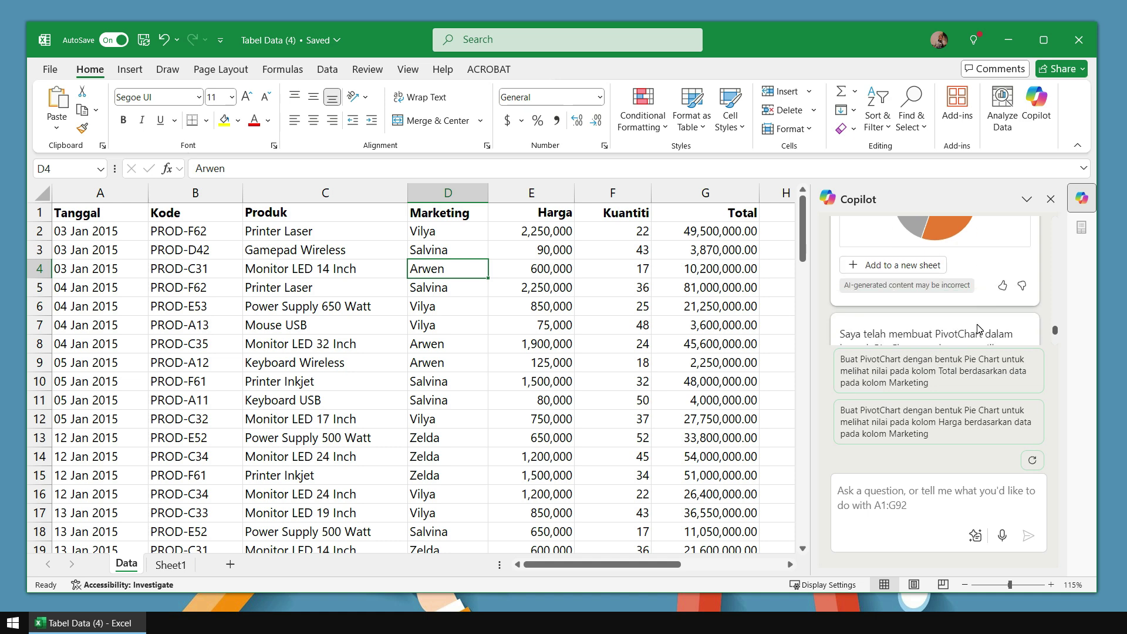
click(933, 267)
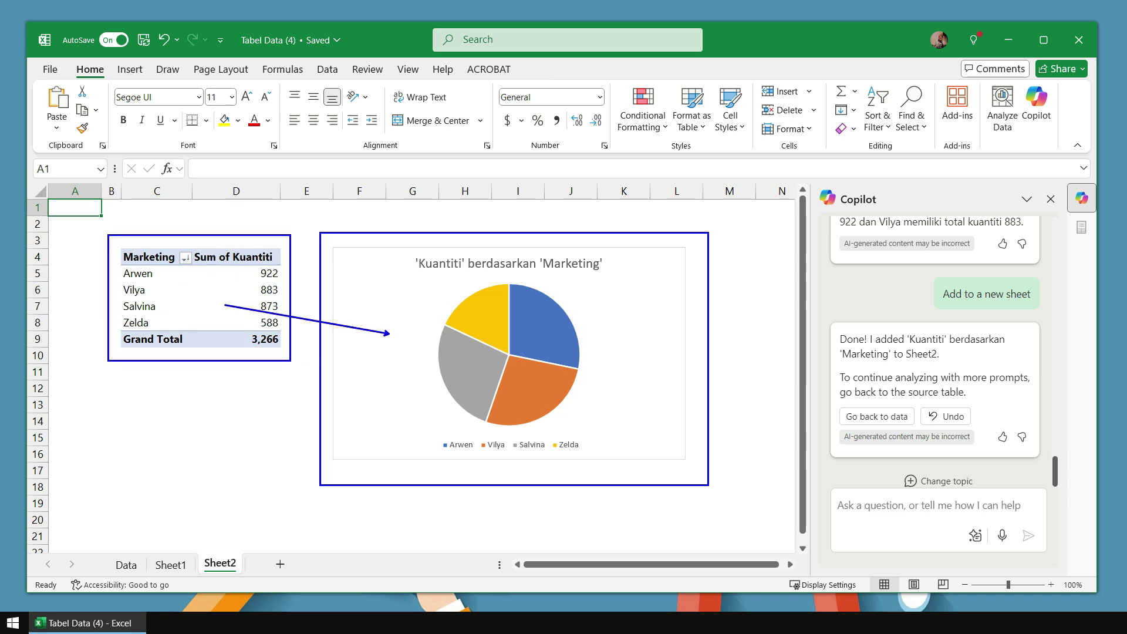
Examine the Marketing PivotTable and pie chart on Sheet2, comparing them with the Produk PivotTable on Sheet1 and the source table on Data.
click(228, 418)
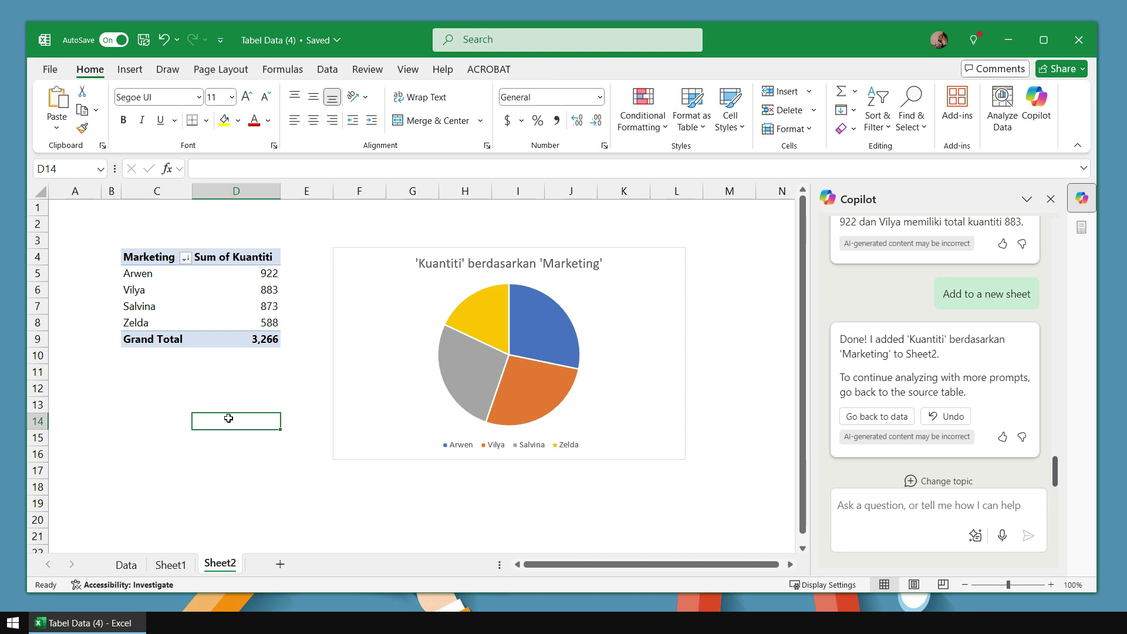
scroll(816, 393, up, 3)
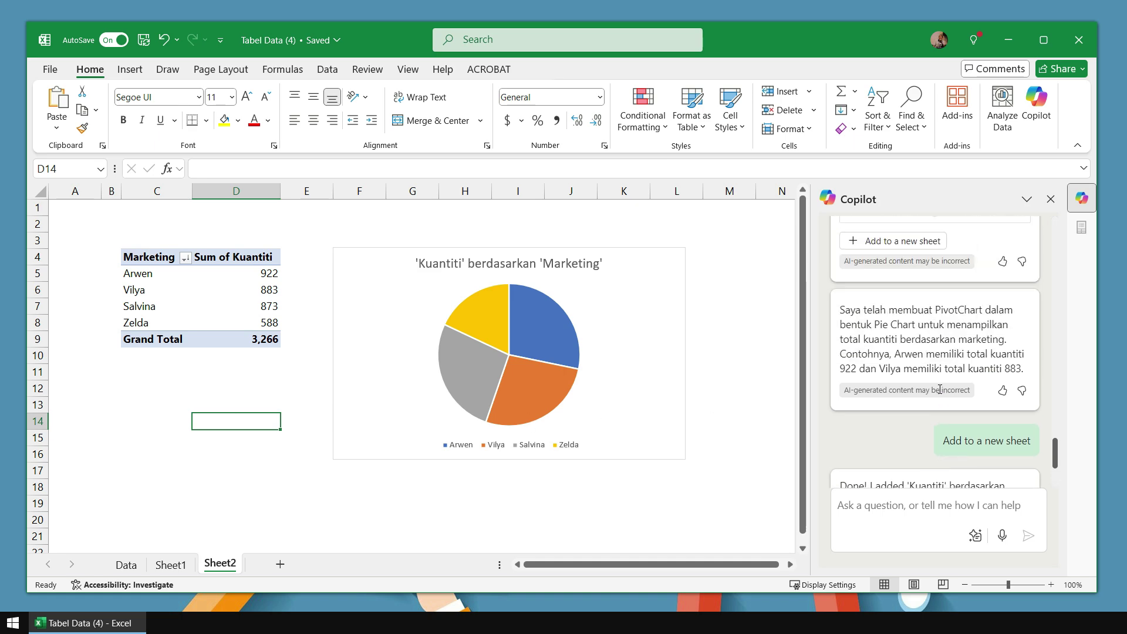
click(175, 567)
click(221, 566)
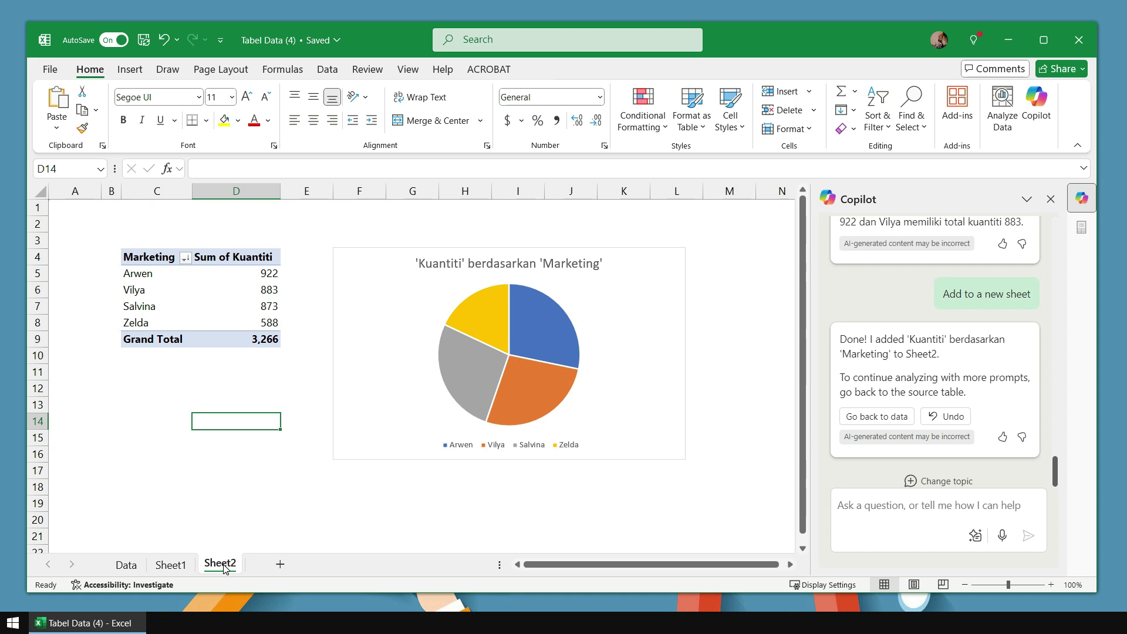
click(174, 567)
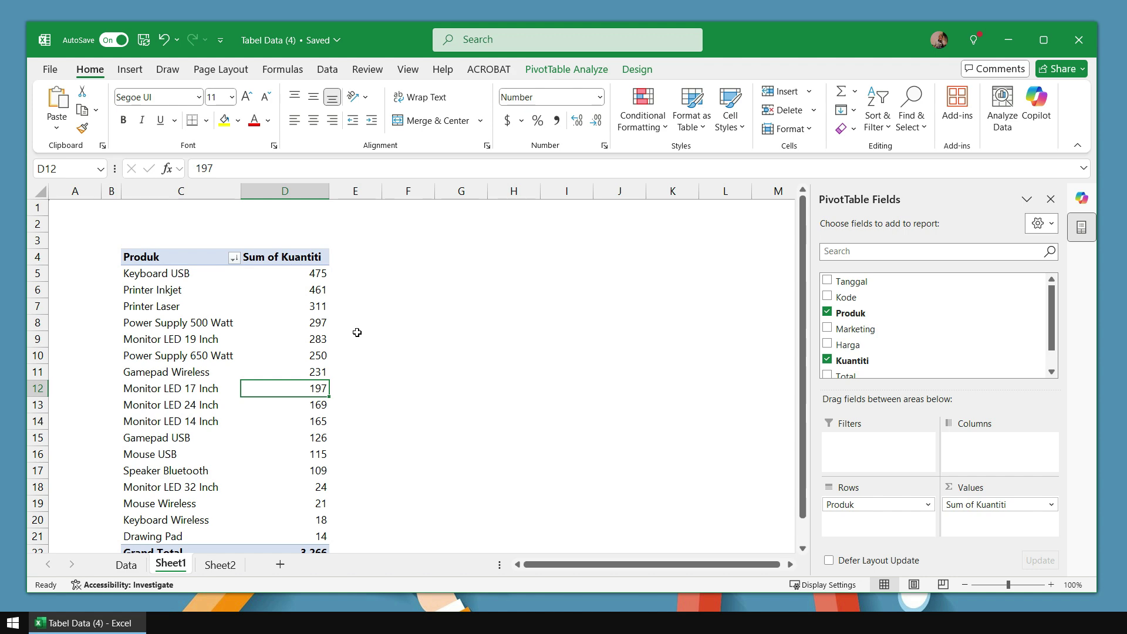
click(127, 565)
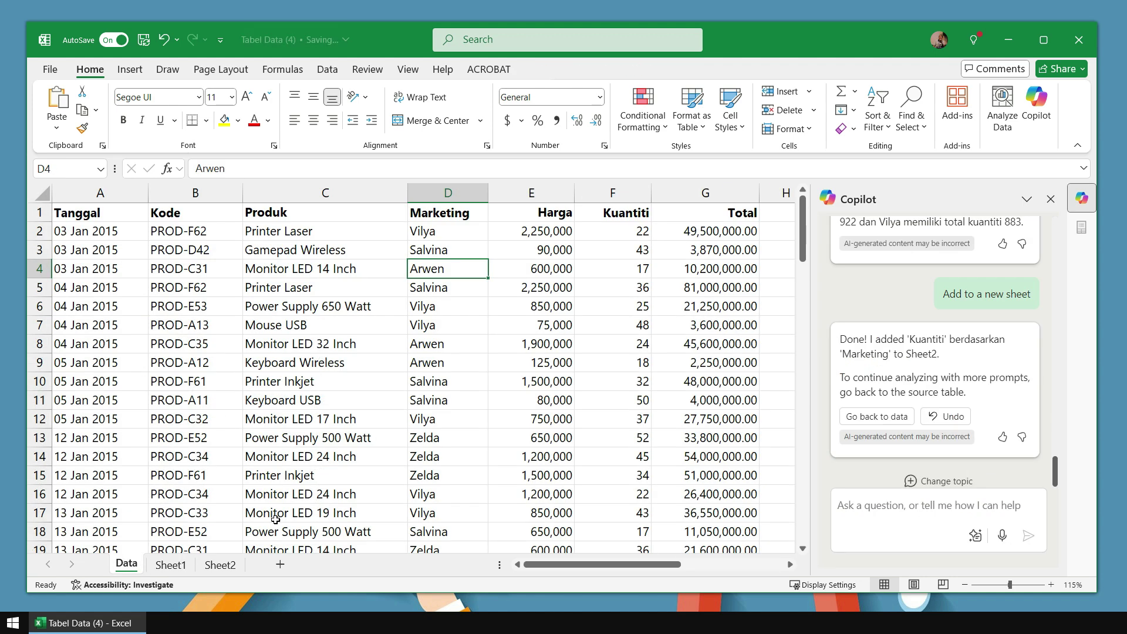
click(221, 566)
click(176, 565)
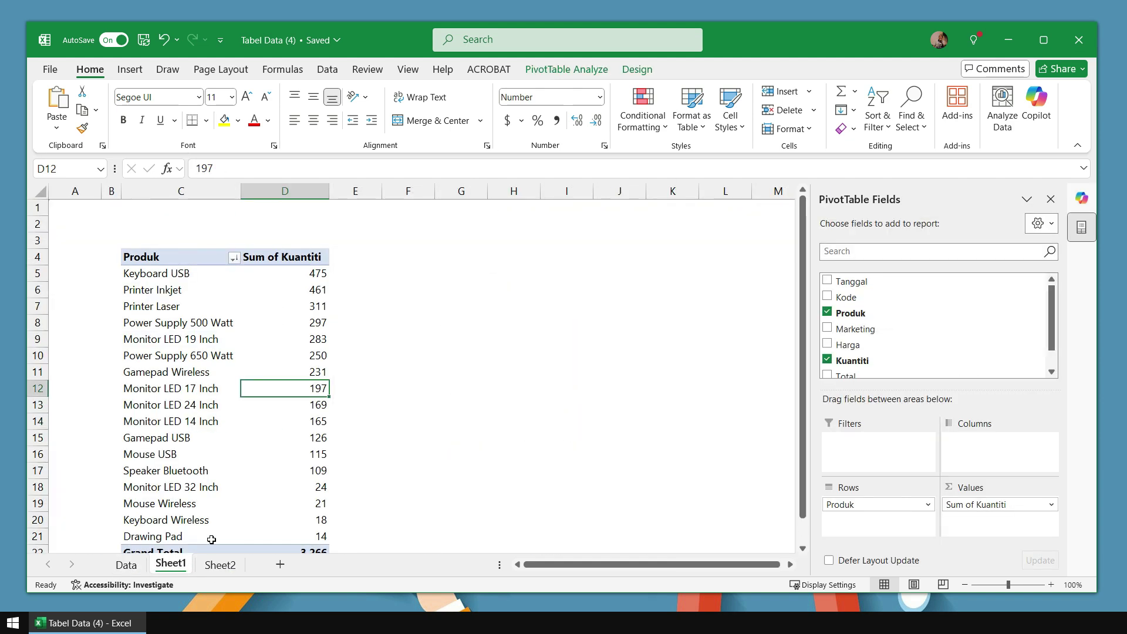
click(131, 566)
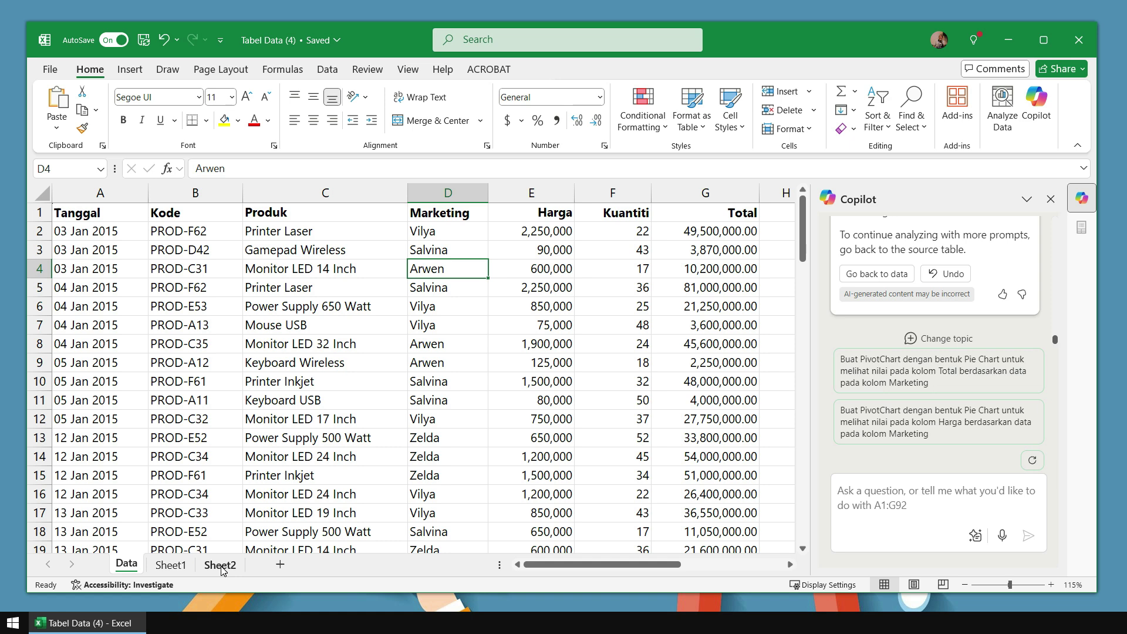
click(221, 566)
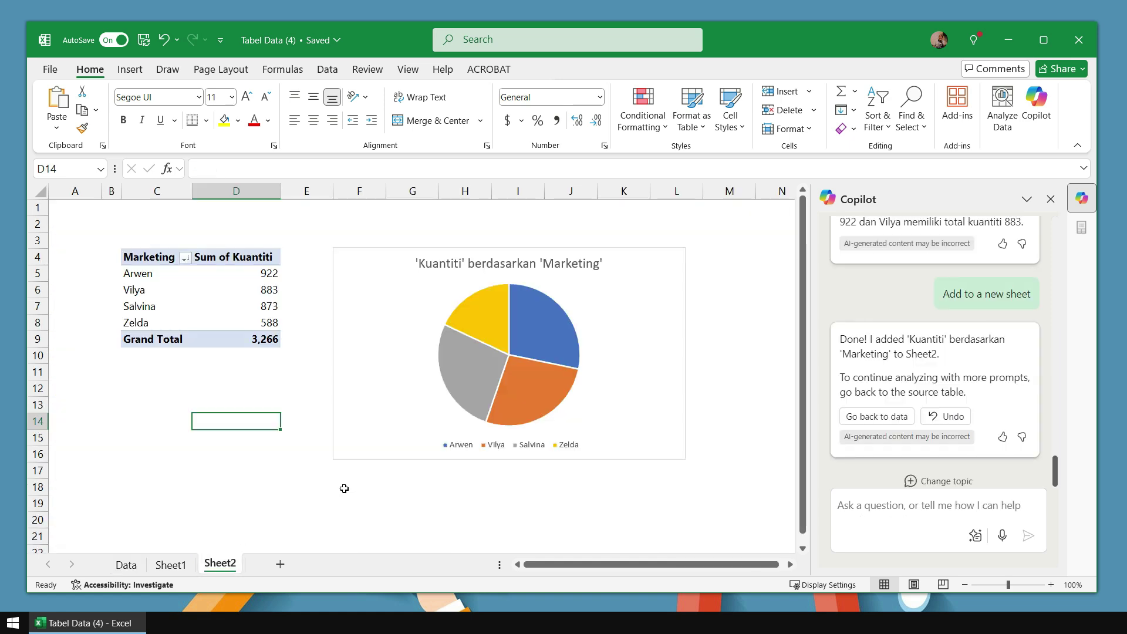
click(170, 565)
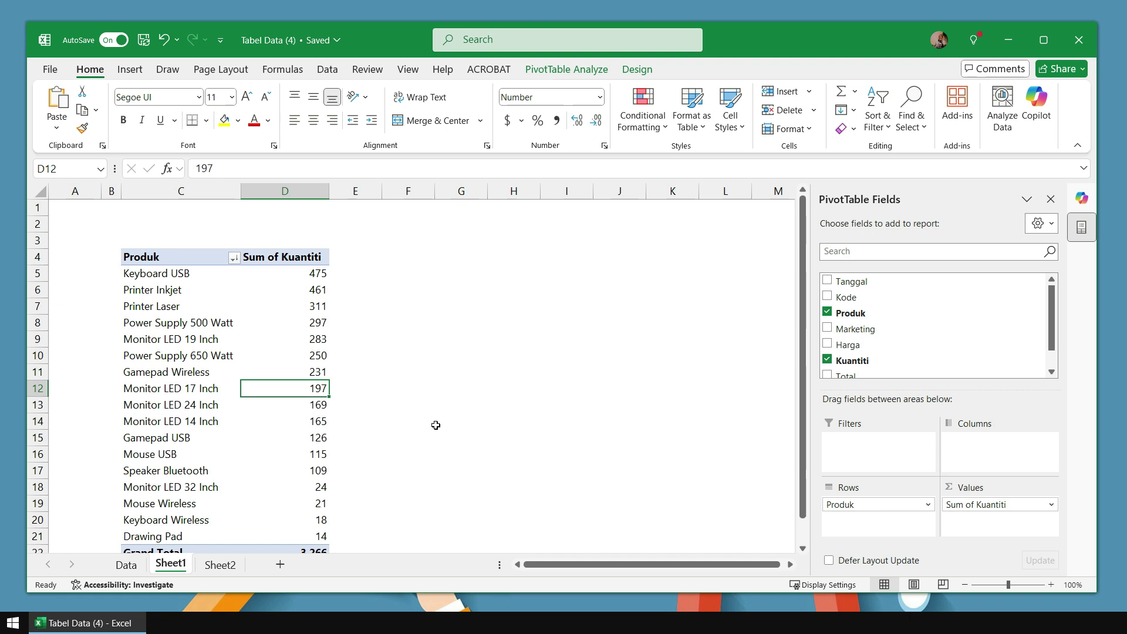
Return to the Data sheet and send Copilot the prompt "Tampilkan insight untuk nilai Total pada tiap Marketing".
click(129, 568)
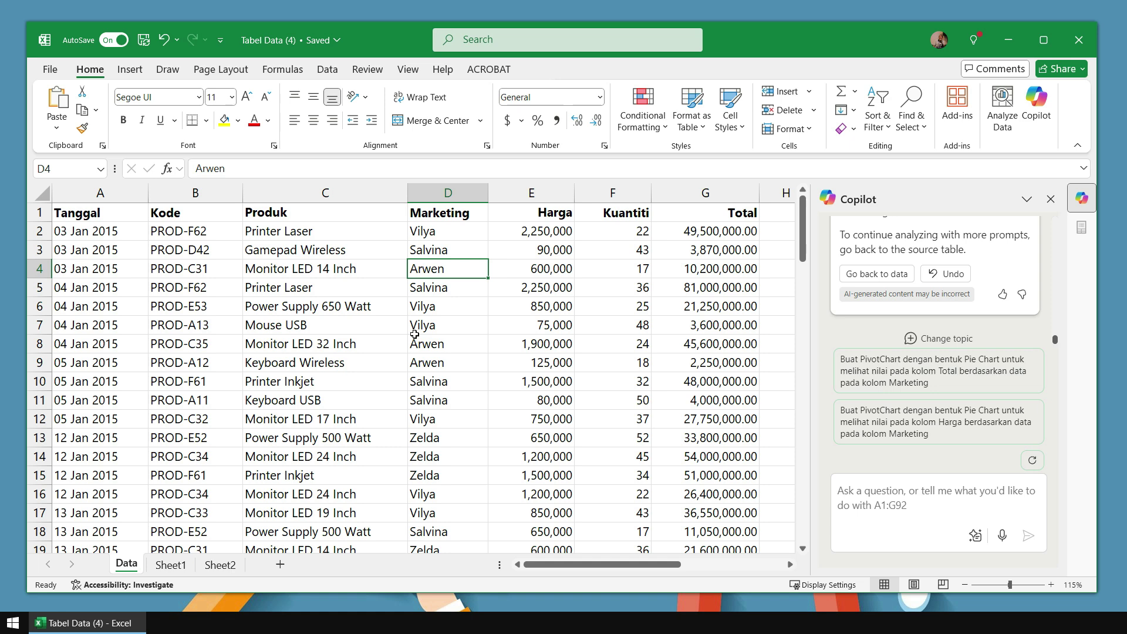
click(448, 192)
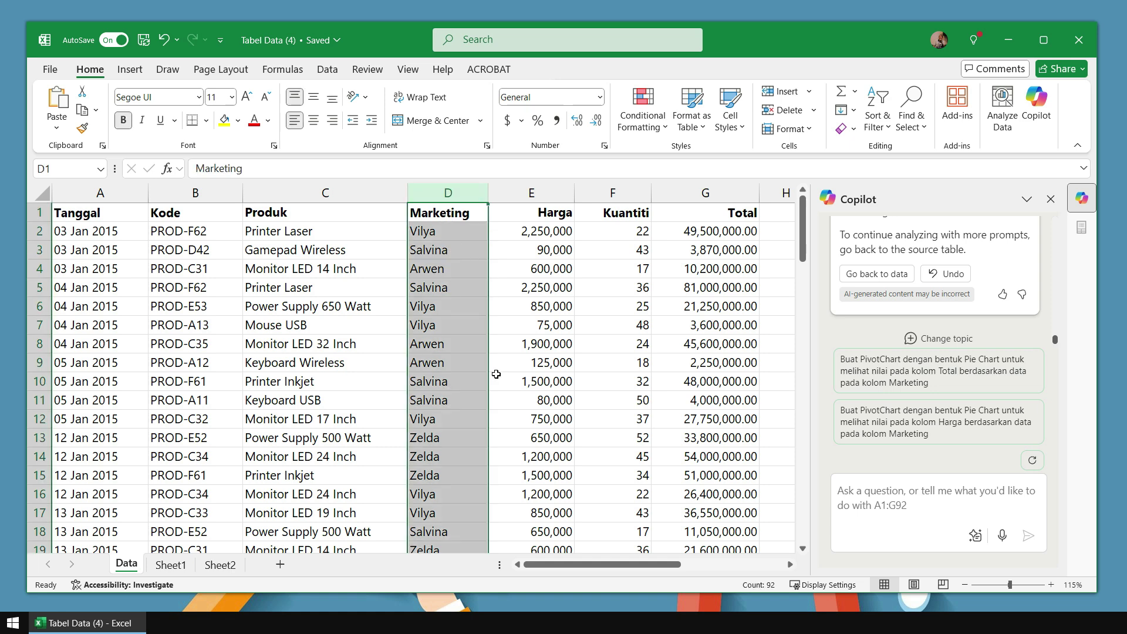
click(713, 195)
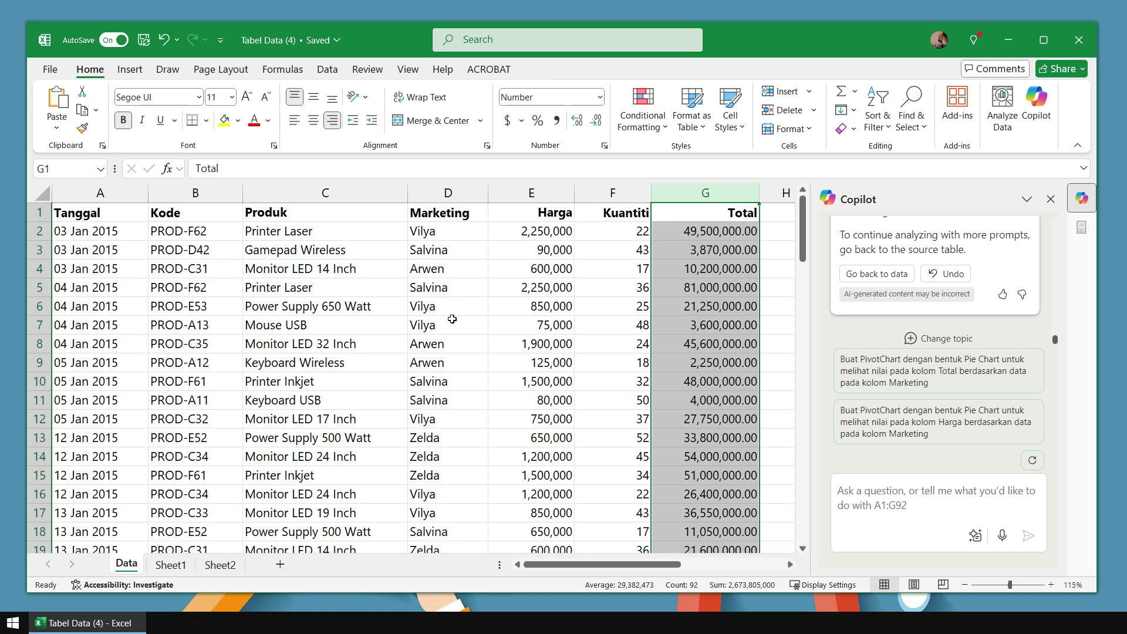
click(452, 319)
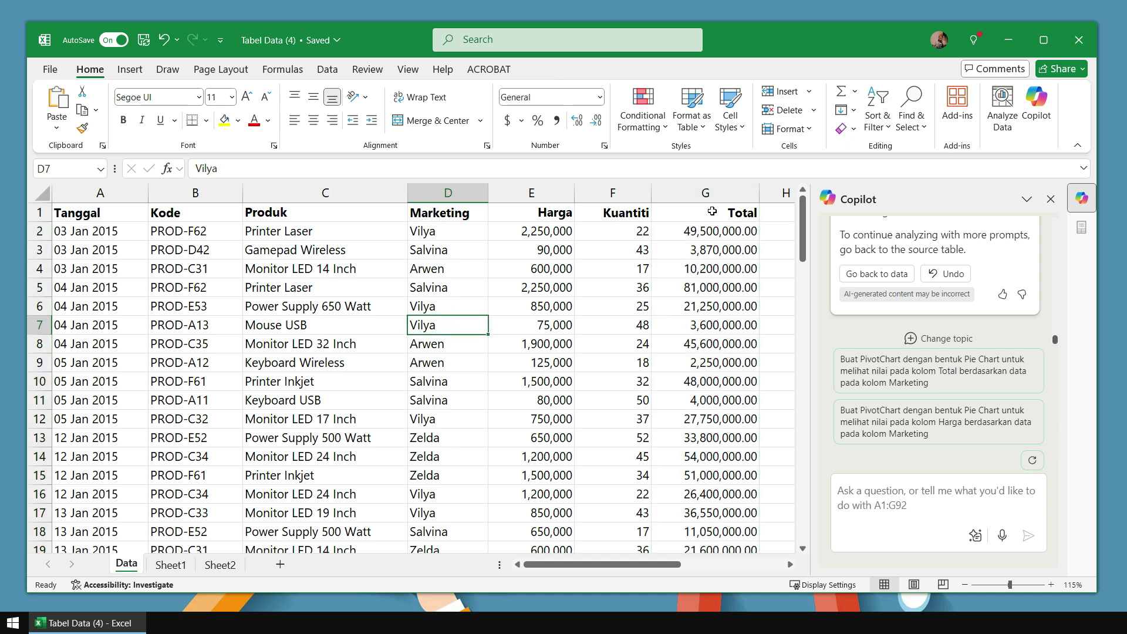
click(719, 193)
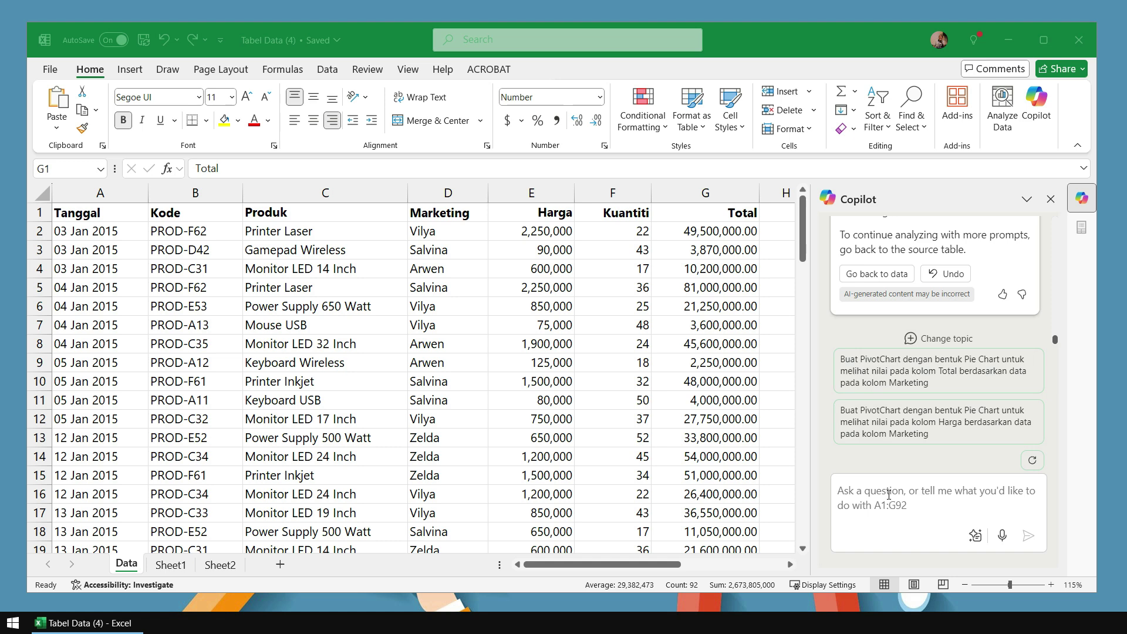
click(627, 438)
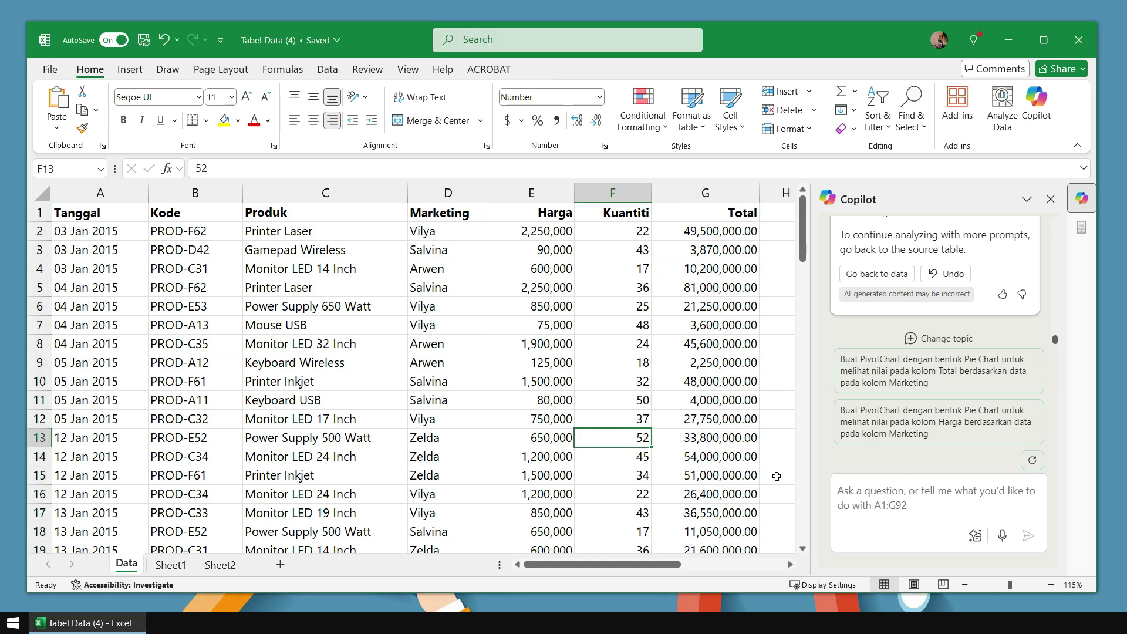
click(880, 495)
text(Tampilkan insight untuk nilai Total pada tiap Marketing)
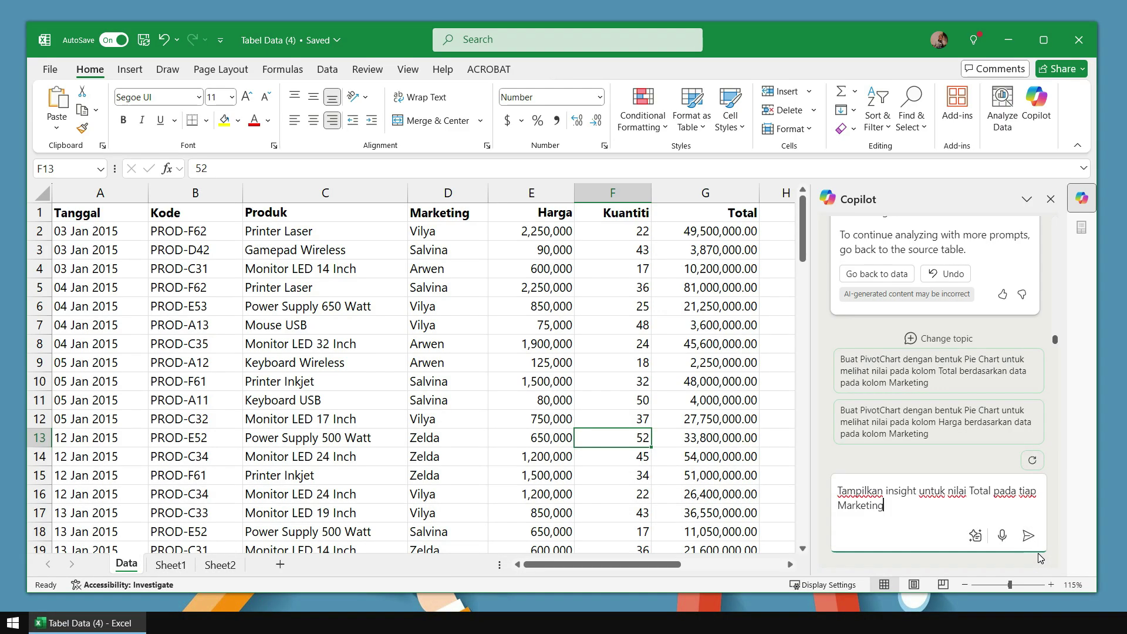
click(1028, 536)
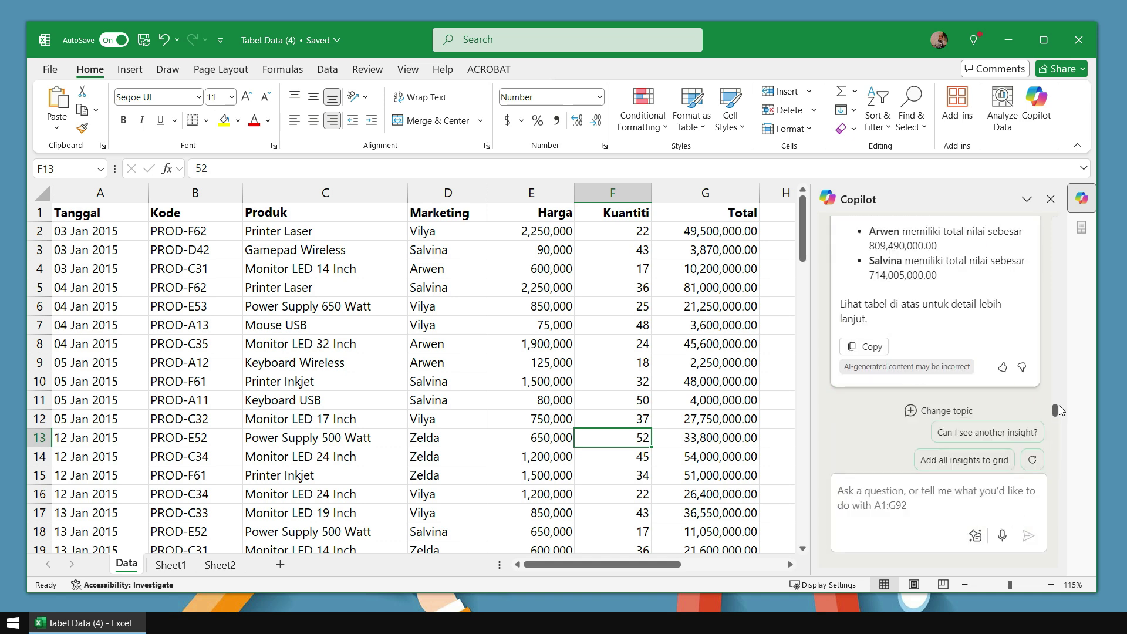
Review Copilot's insight on Total by Marketing, including the bar chart, the written summary and the suggested follow-up prompts.
scroll(996, 343, up, 5)
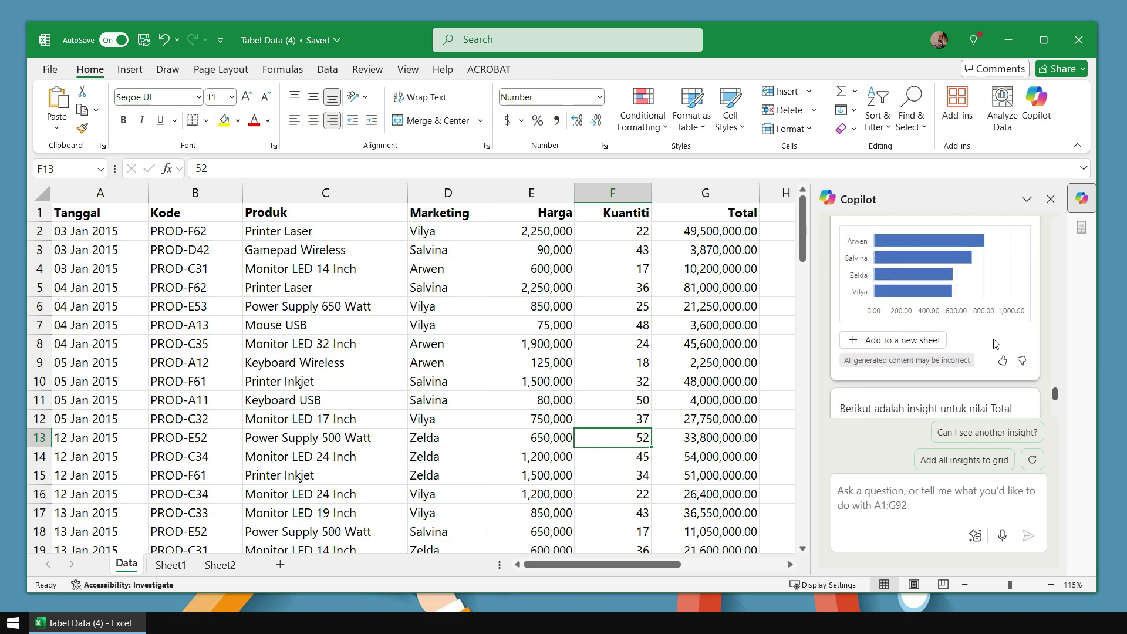
scroll(996, 343, up, 3)
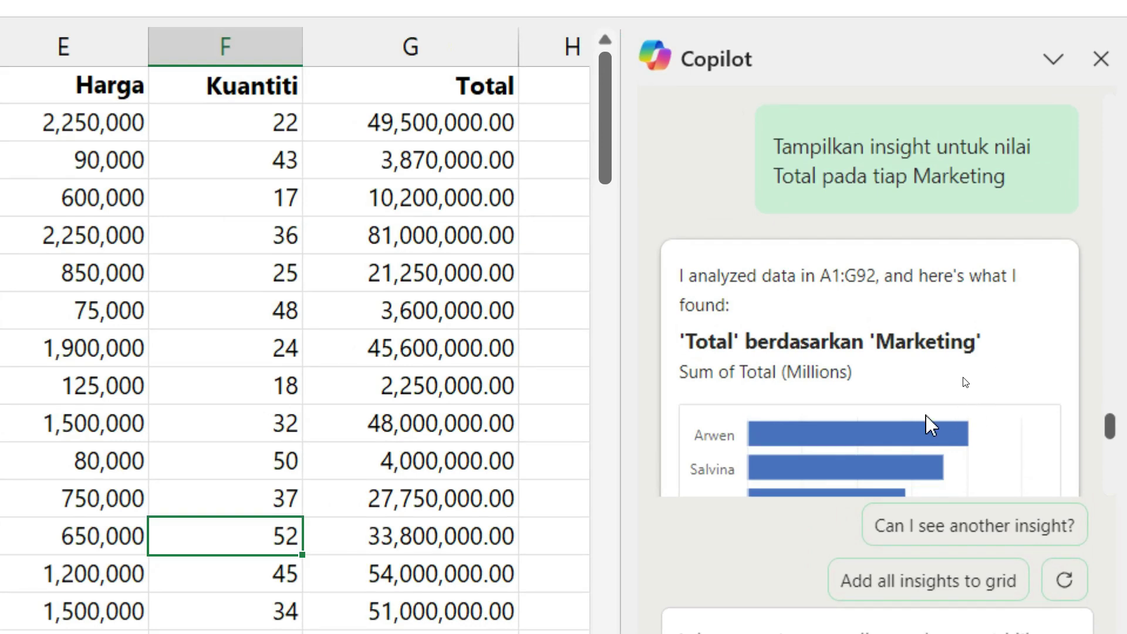
scroll(971, 408, down, 3)
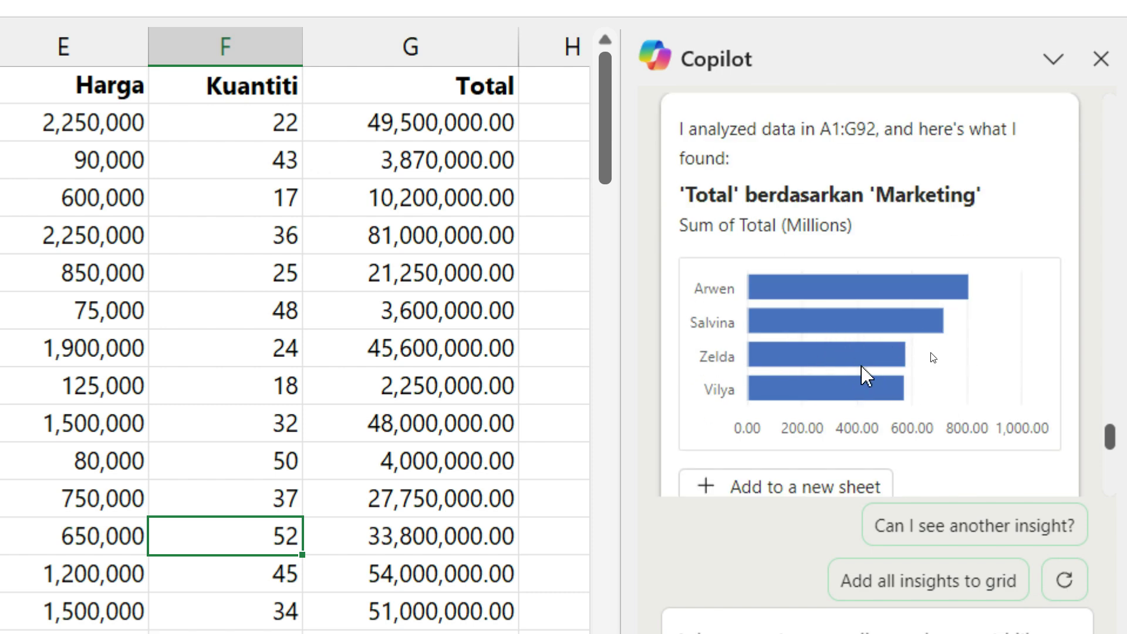
scroll(932, 358, down, 6)
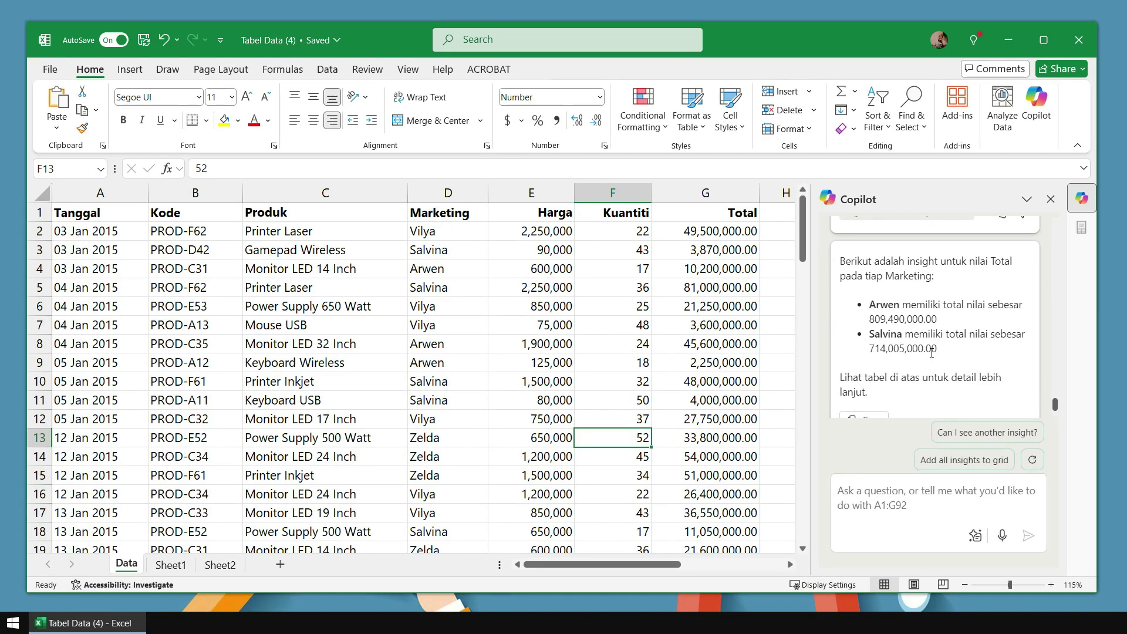
scroll(947, 346, down, 2)
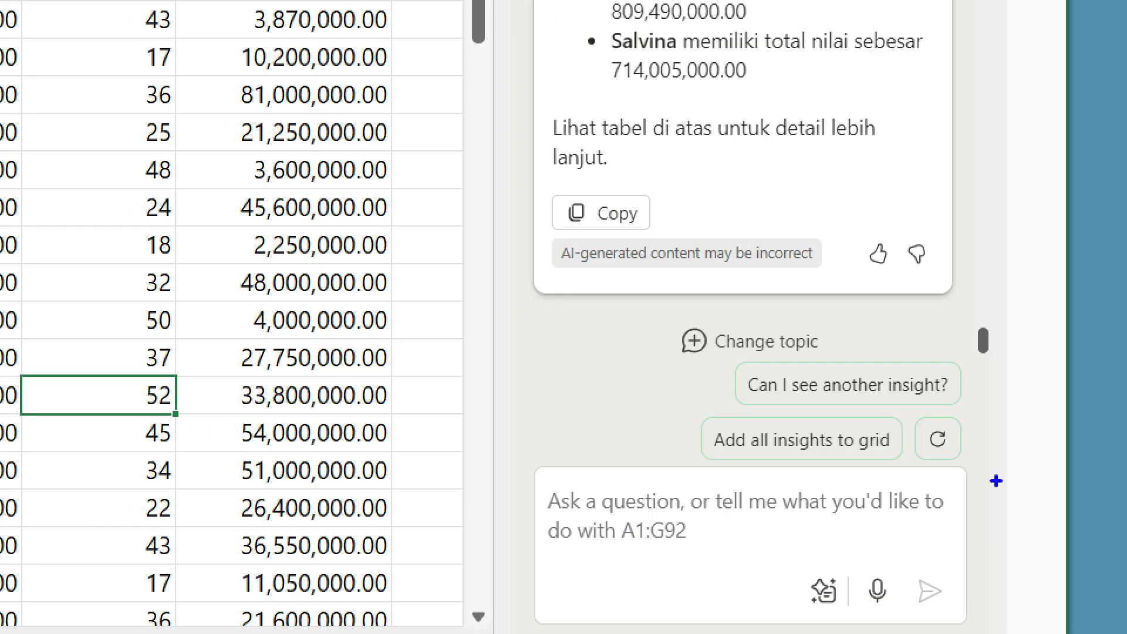
Have Copilot add all insights from the sales data to the grid on a new sheet.
drag(678, 404, 914, 469)
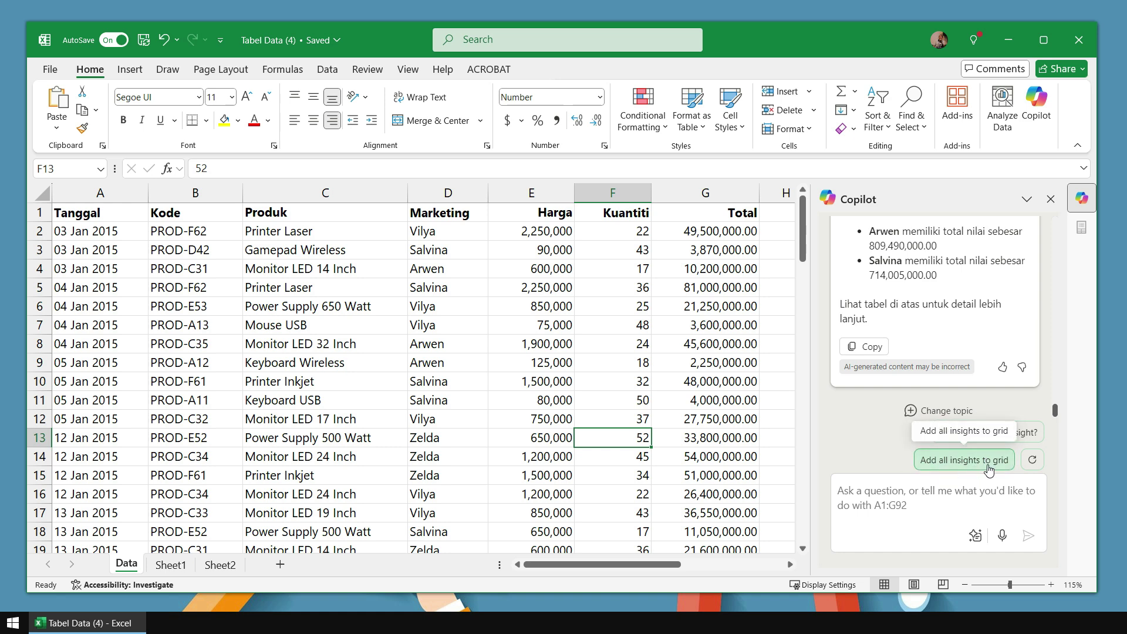
click(989, 463)
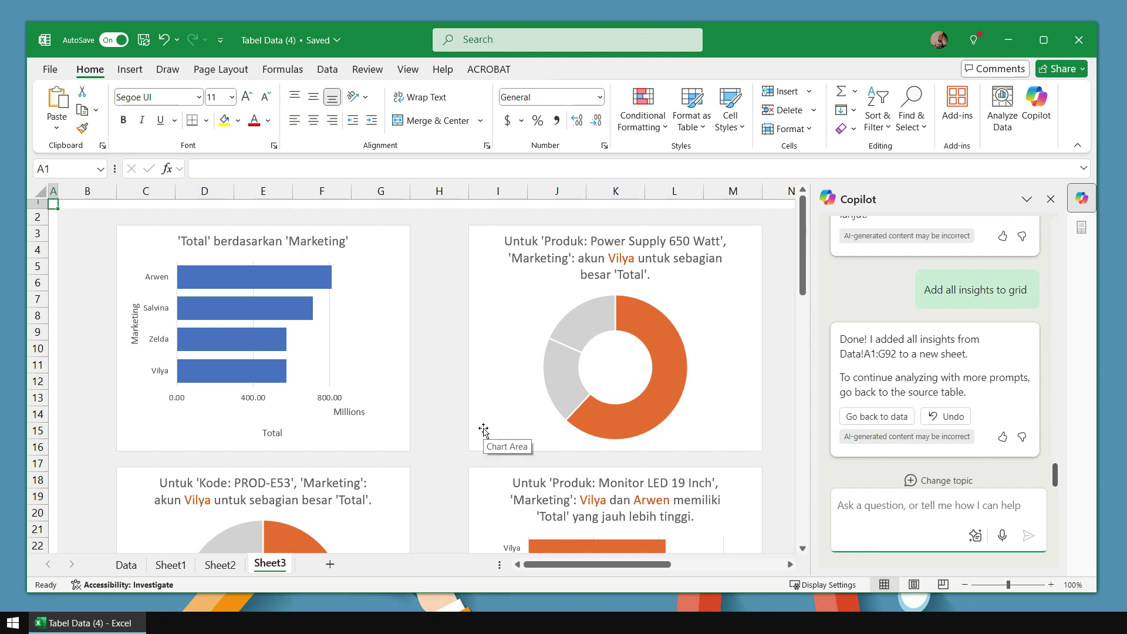
Review the insight charts on Sheet3, from Total by Marketing and Power Supply 650 Watt through Monitor LED 24 Inch and PROD-C34.
click(126, 565)
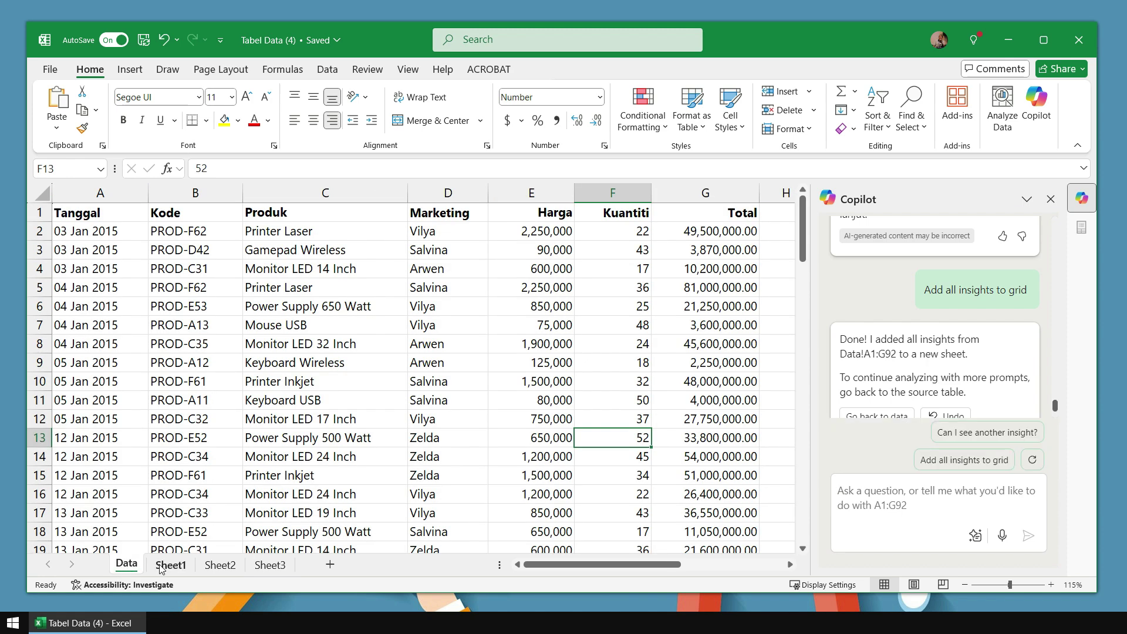
click(269, 565)
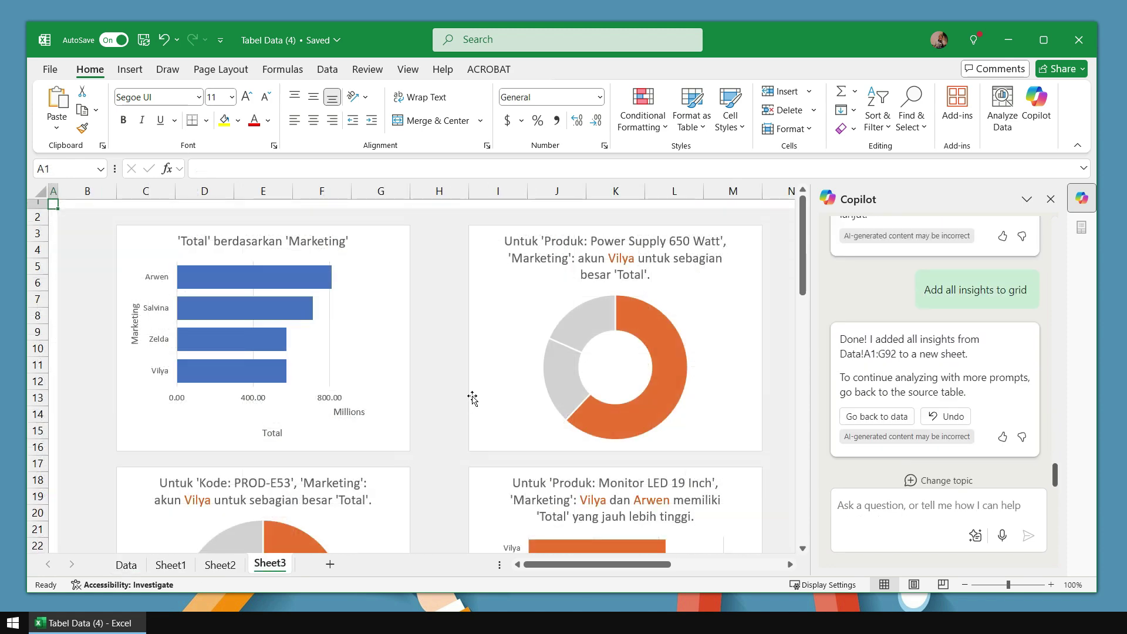
scroll(472, 399, down, 4)
scroll(473, 398, down, 7)
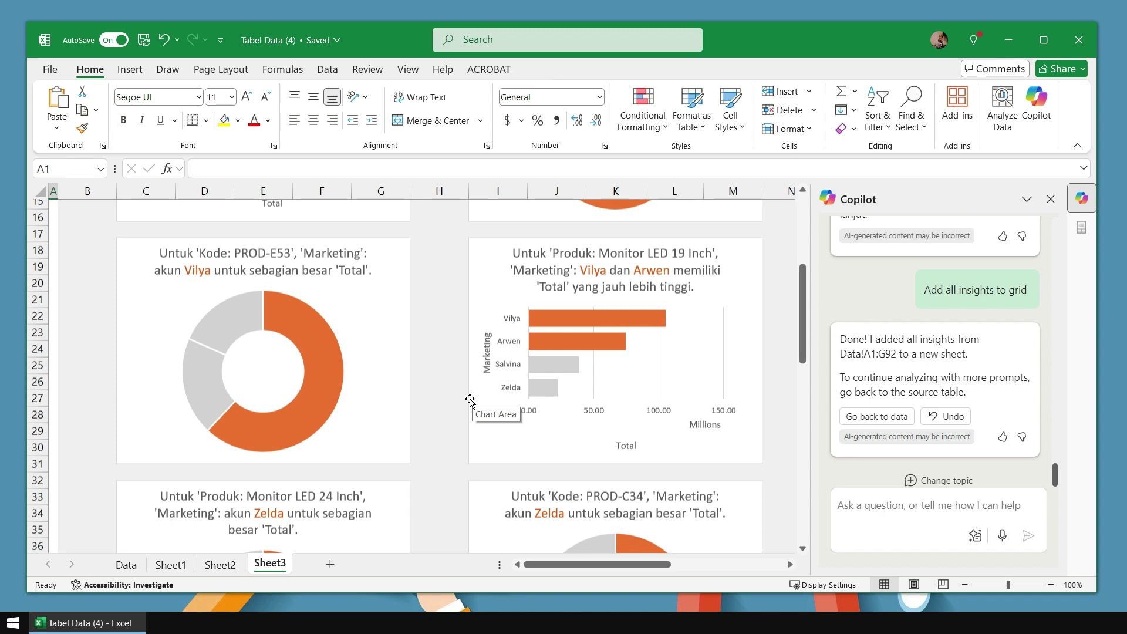
scroll(469, 399, down, 3)
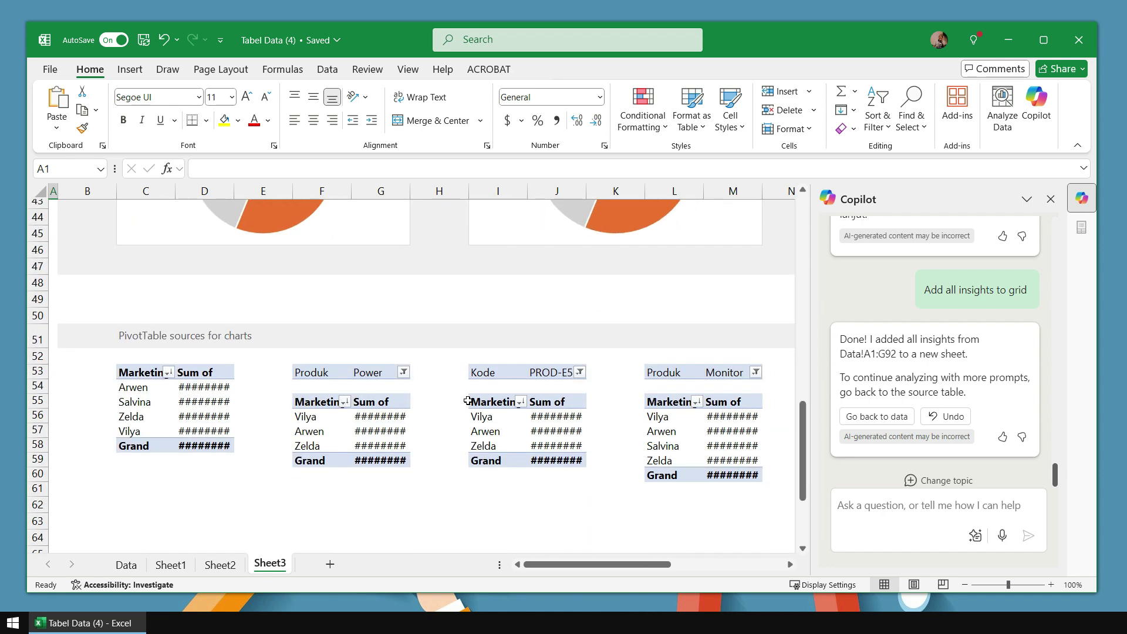
scroll(468, 401, up, 14)
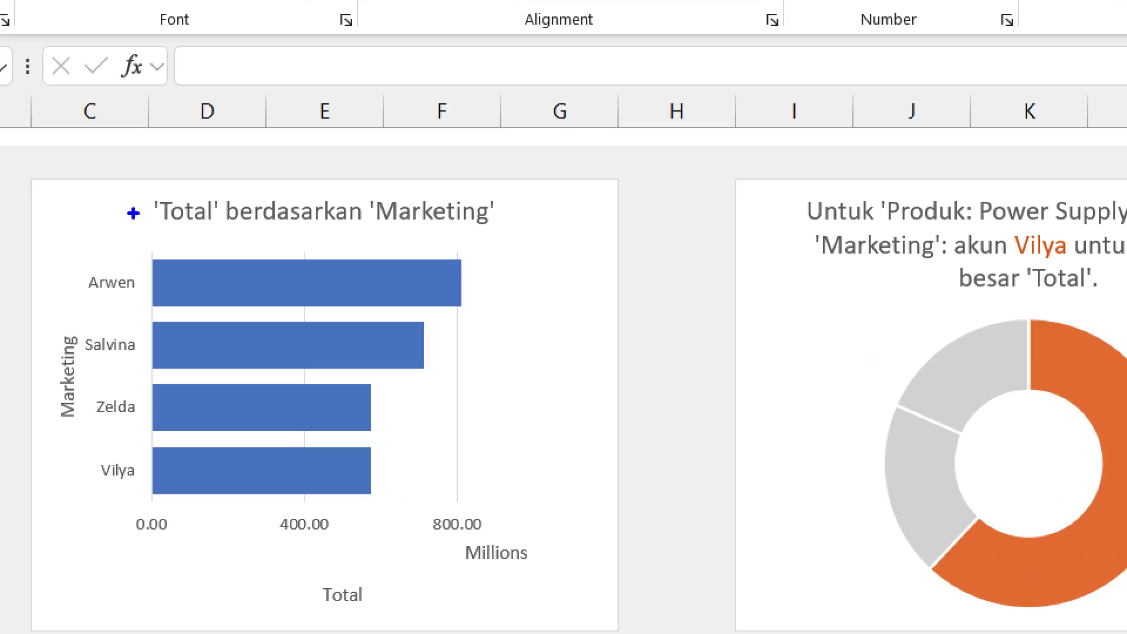
drag(69, 182, 593, 609)
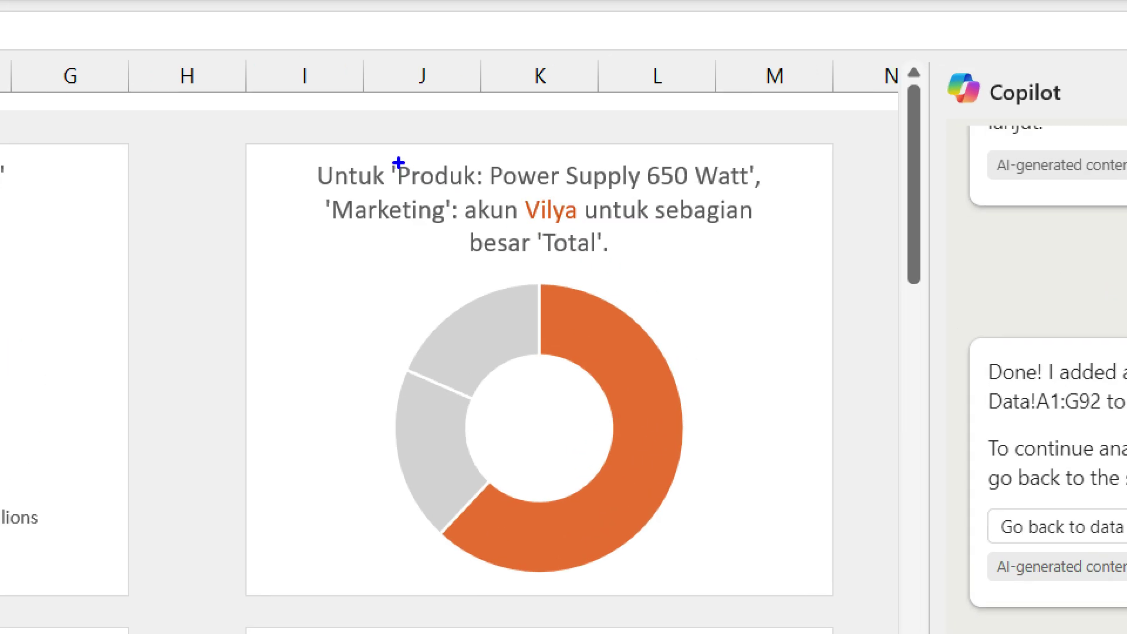
drag(543, 230, 591, 241)
drag(491, 178, 773, 195)
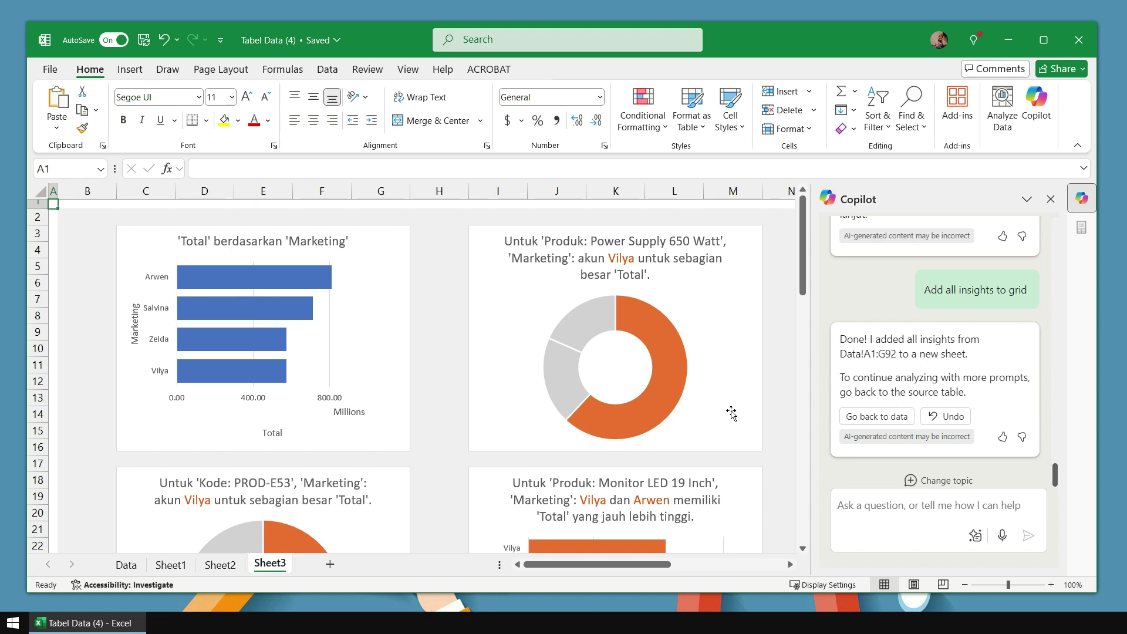
scroll(635, 411, down, 3)
scroll(547, 402, down, 3)
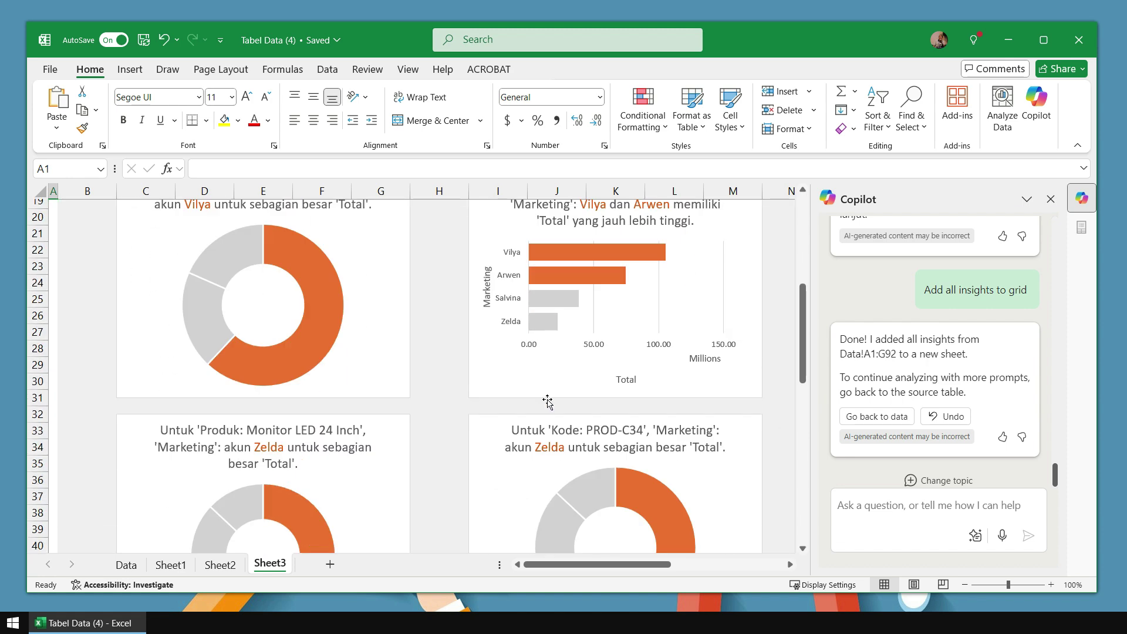
scroll(547, 401, down, 2)
scroll(547, 401, down, 1)
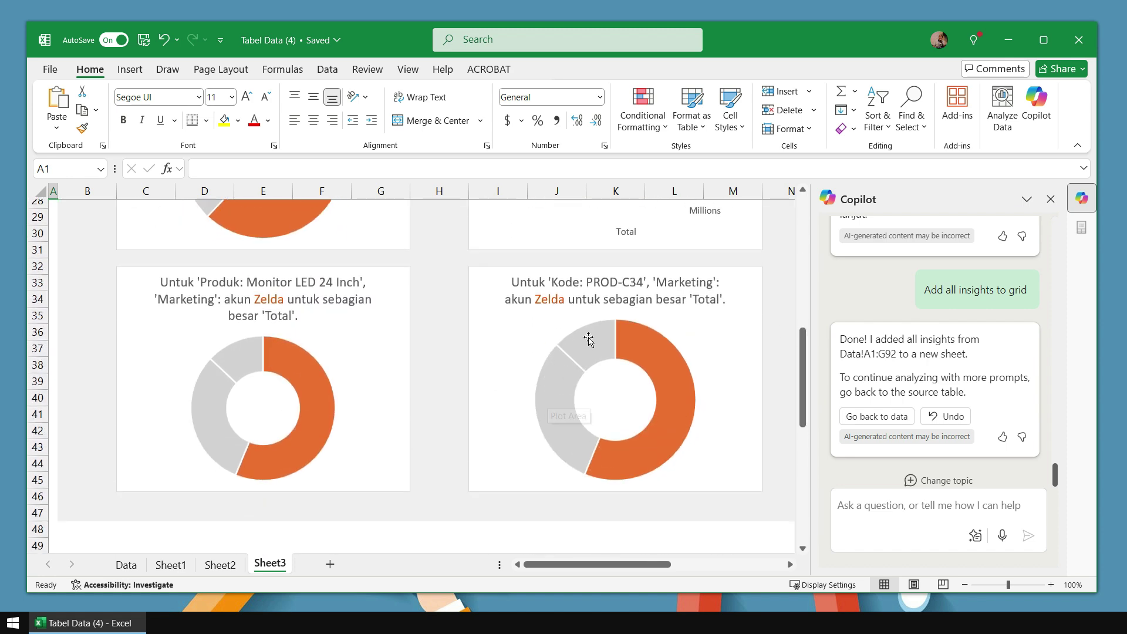
Widen columns D and G on Sheet3 so the Sum of Total values in the first two chart-source PivotTables fit.
scroll(441, 382, down, 4)
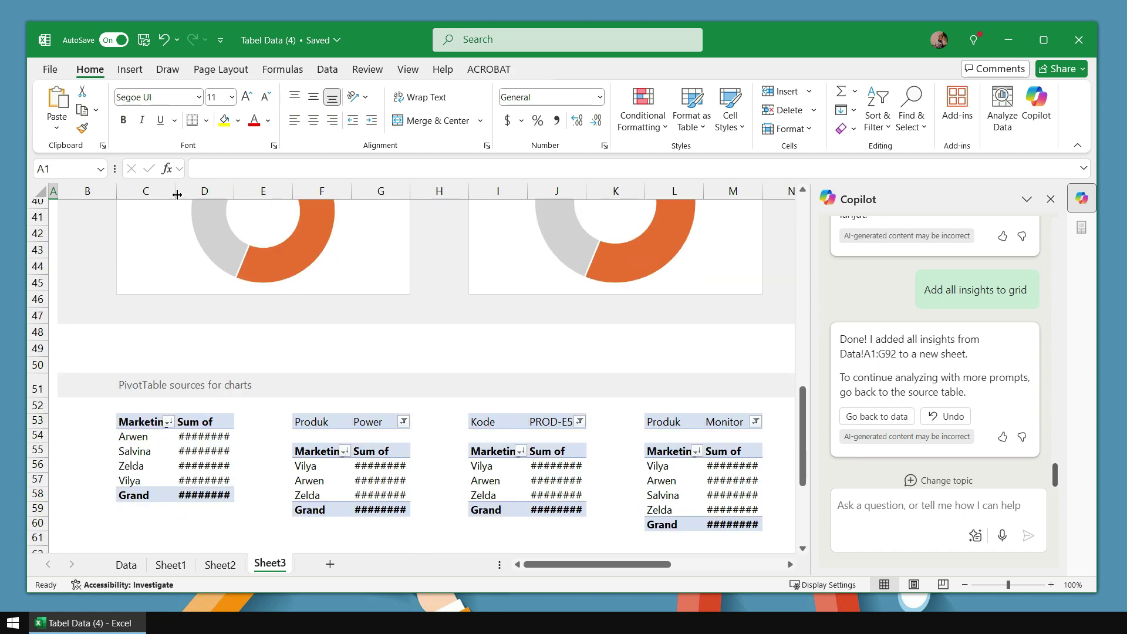
drag(235, 192, 283, 191)
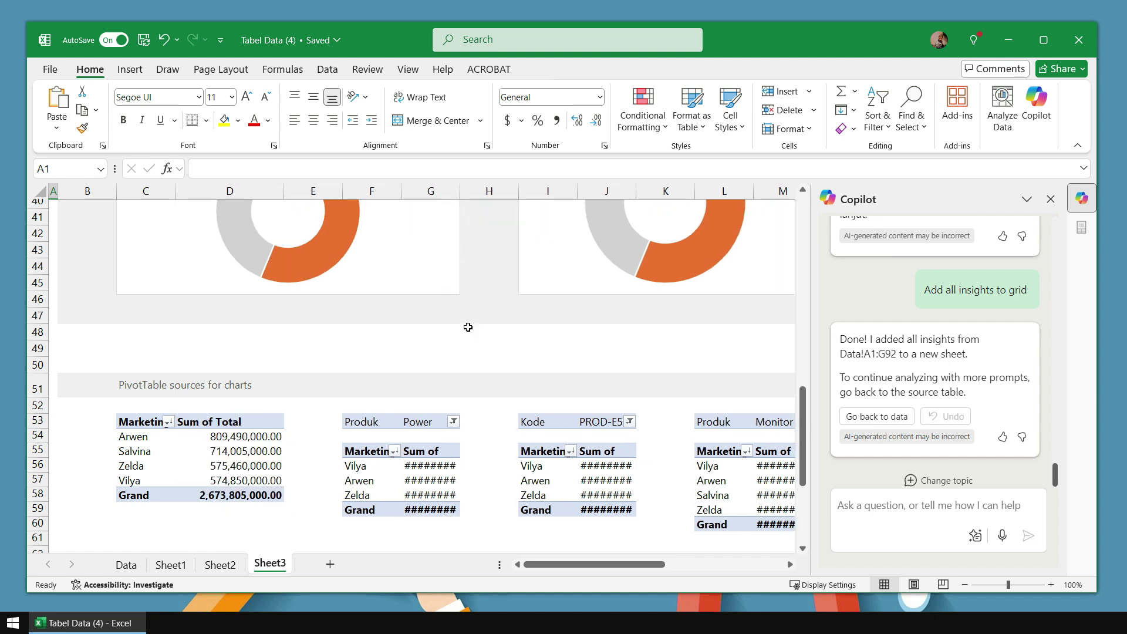
drag(459, 193, 532, 198)
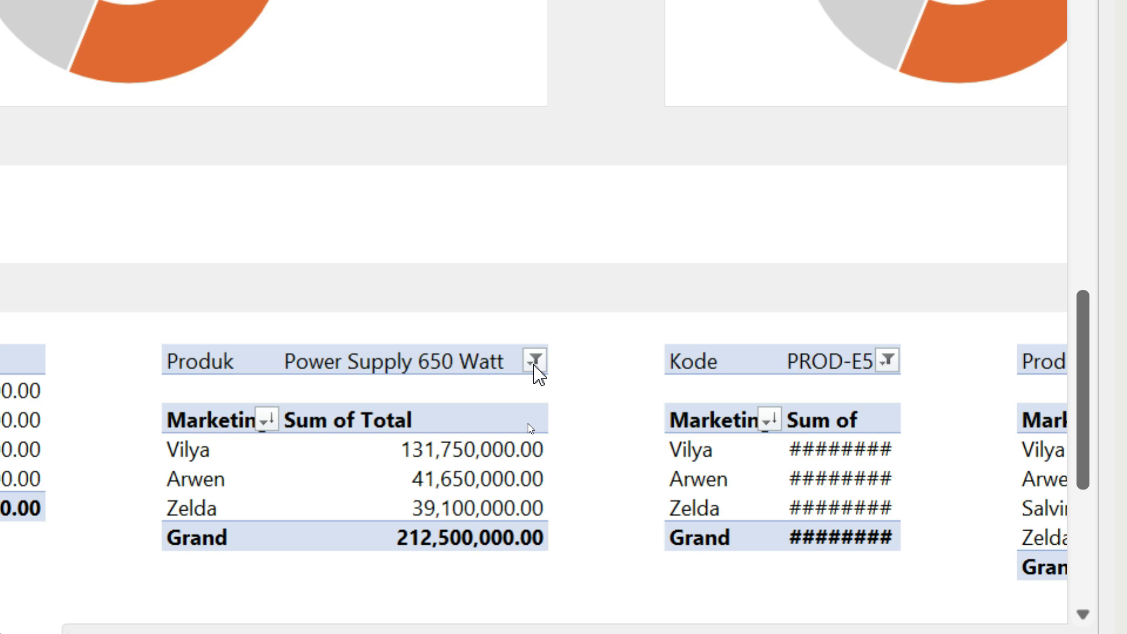
Inspect the Produk filter options of the Power Supply 650 Watt PivotTable and survey all the charts on Sheet3.
click(535, 361)
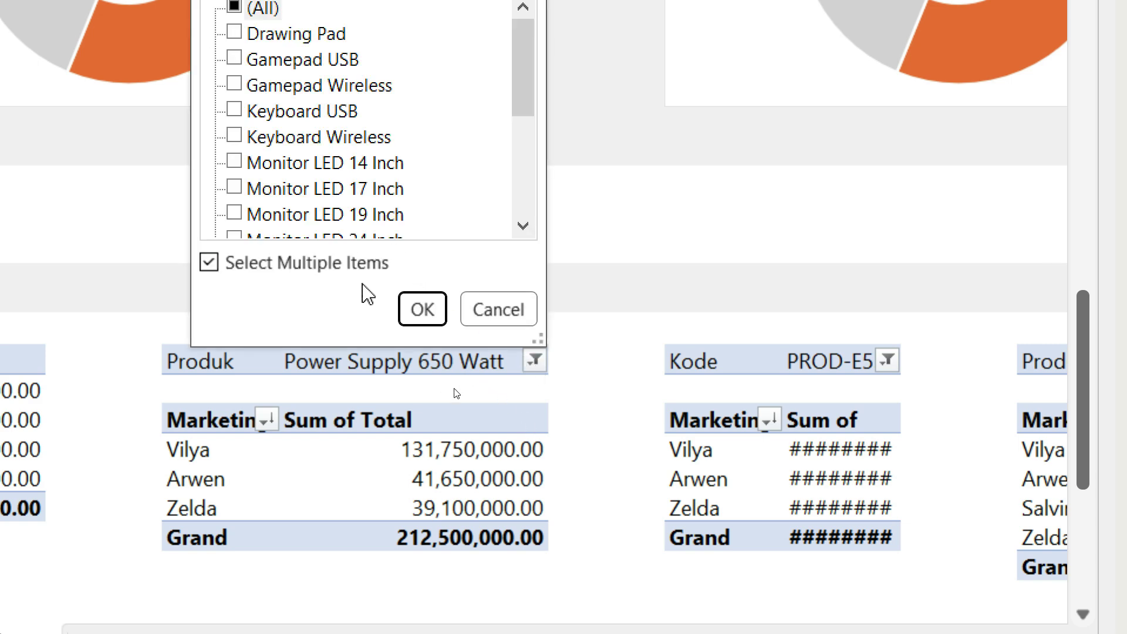
click(506, 308)
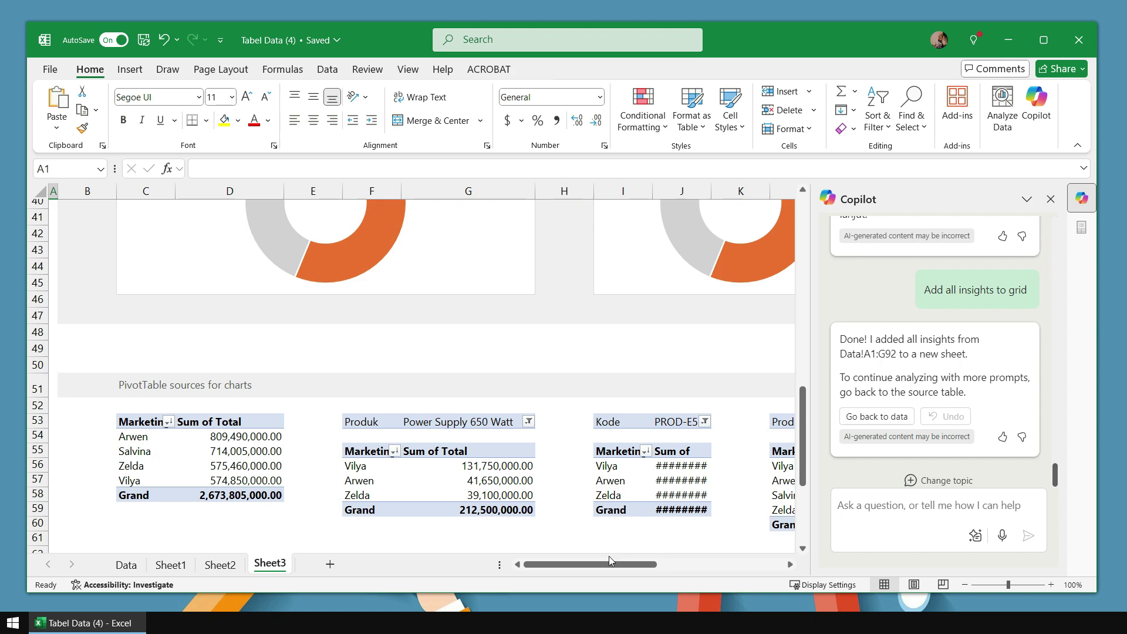
mouse_move(608, 559)
mouse_down()
mouse_move(631, 559)
mouse_move(608, 558)
mouse_up()
scroll(499, 437, down, 3)
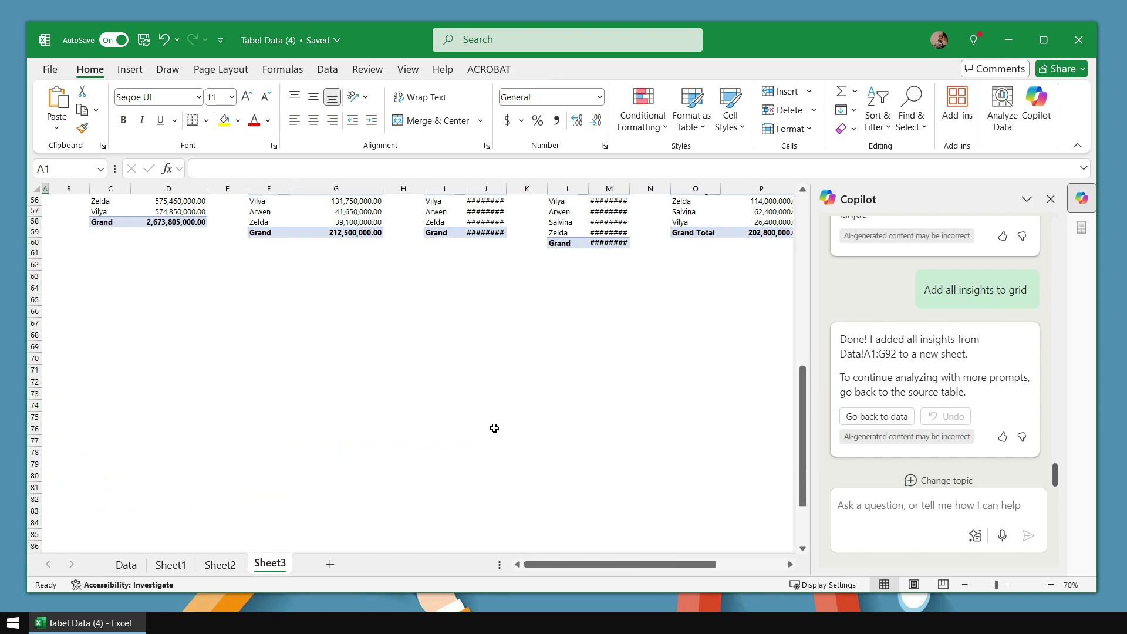
scroll(501, 423, up, 10)
scroll(529, 405, up, 1)
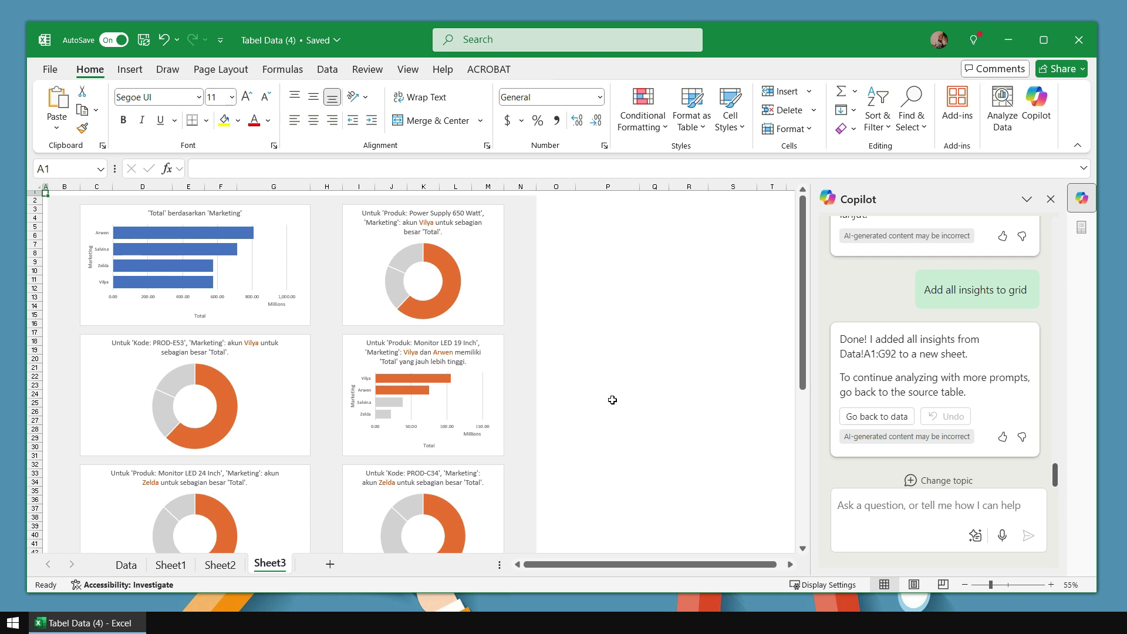
Compare the source table on Data and the PivotTable results on Sheet1 and Sheet2 with the insight charts on Sheet3.
click(126, 564)
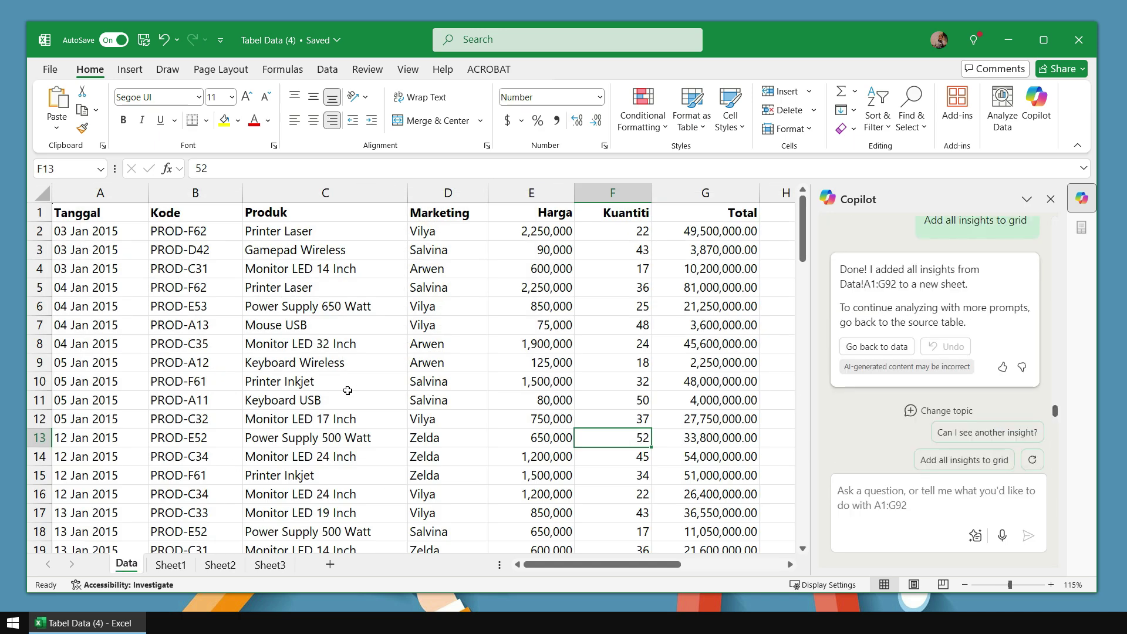
click(354, 386)
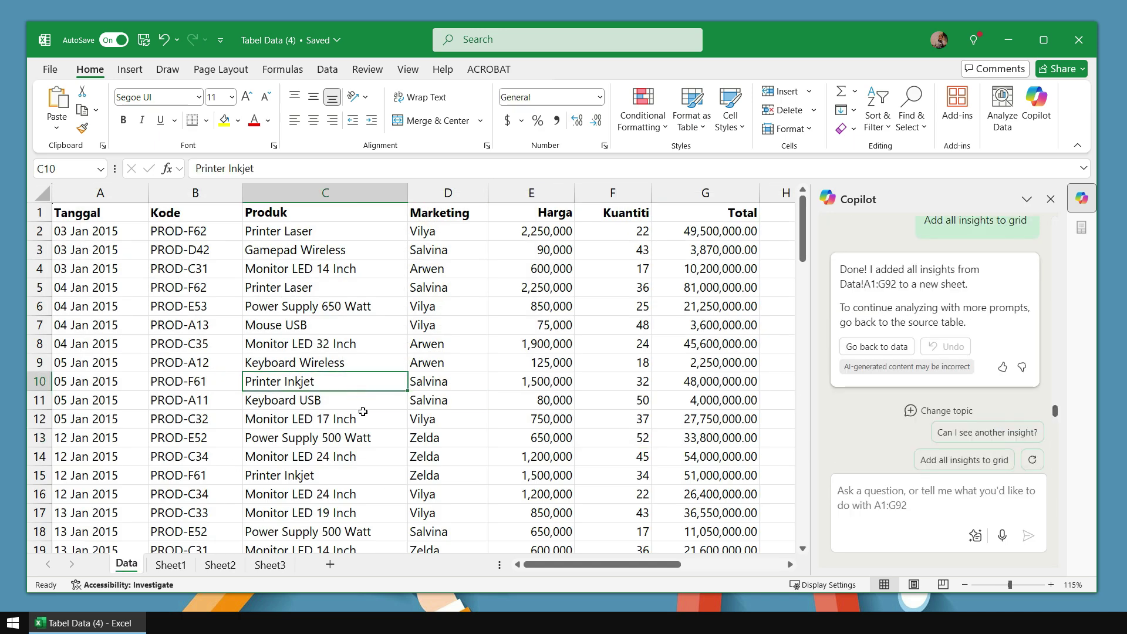
click(276, 565)
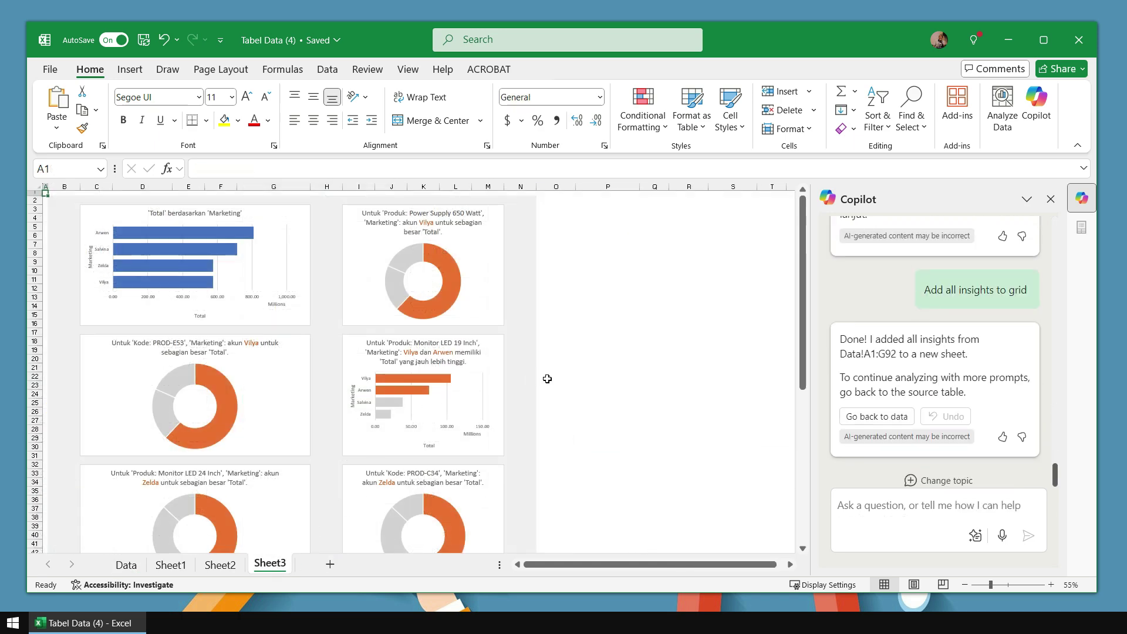
scroll(257, 323, up, 1)
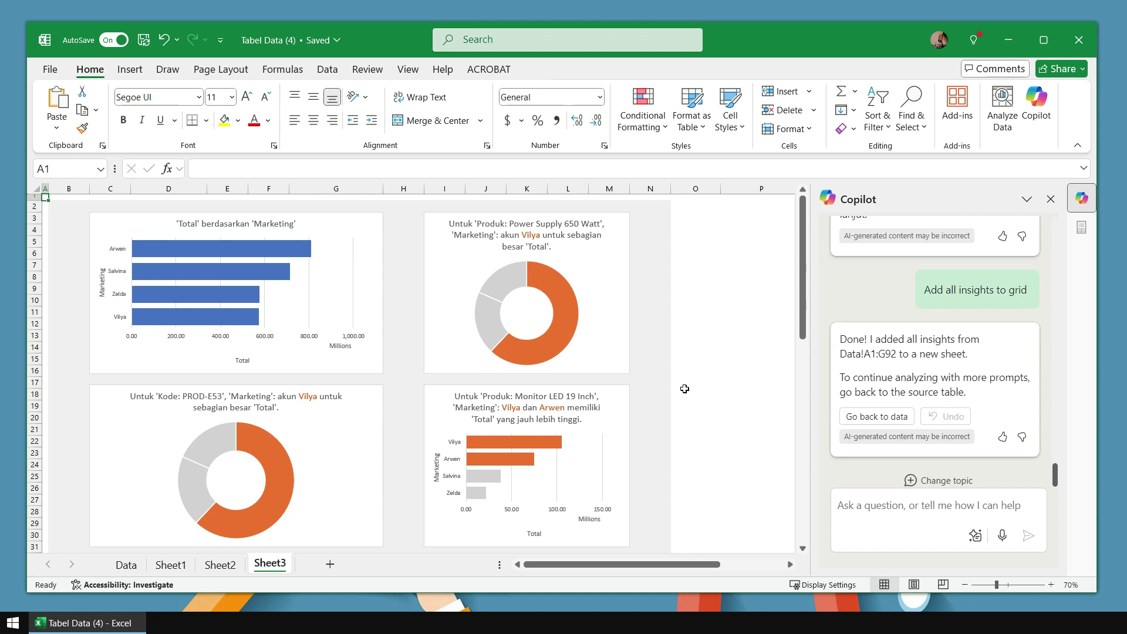
scroll(691, 393, down, 1)
scroll(690, 392, up, 1)
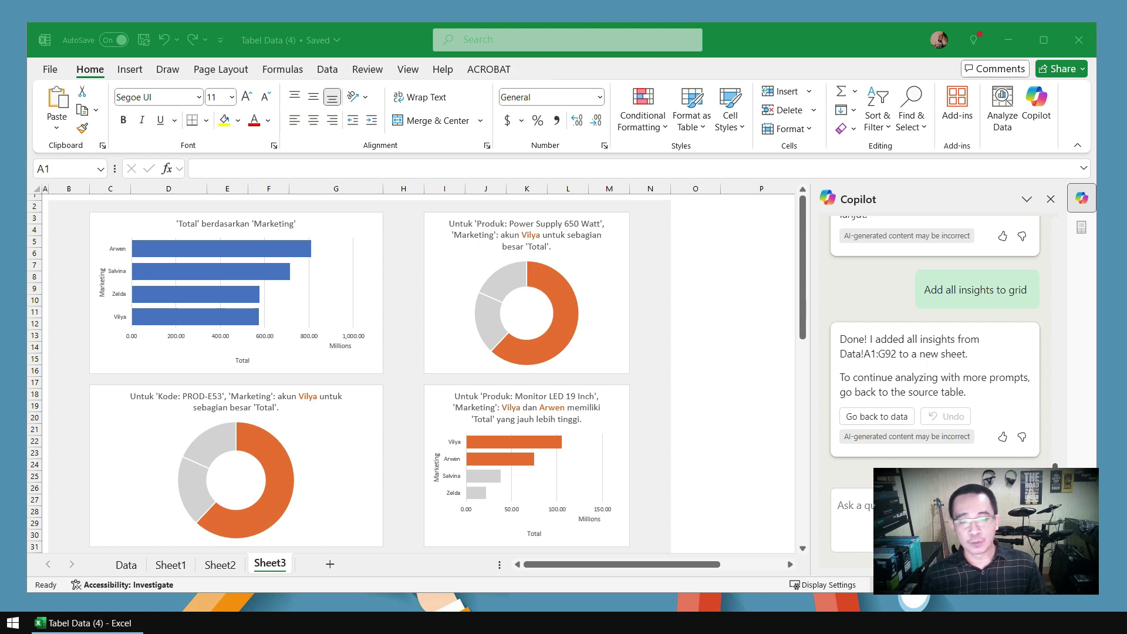
click(178, 572)
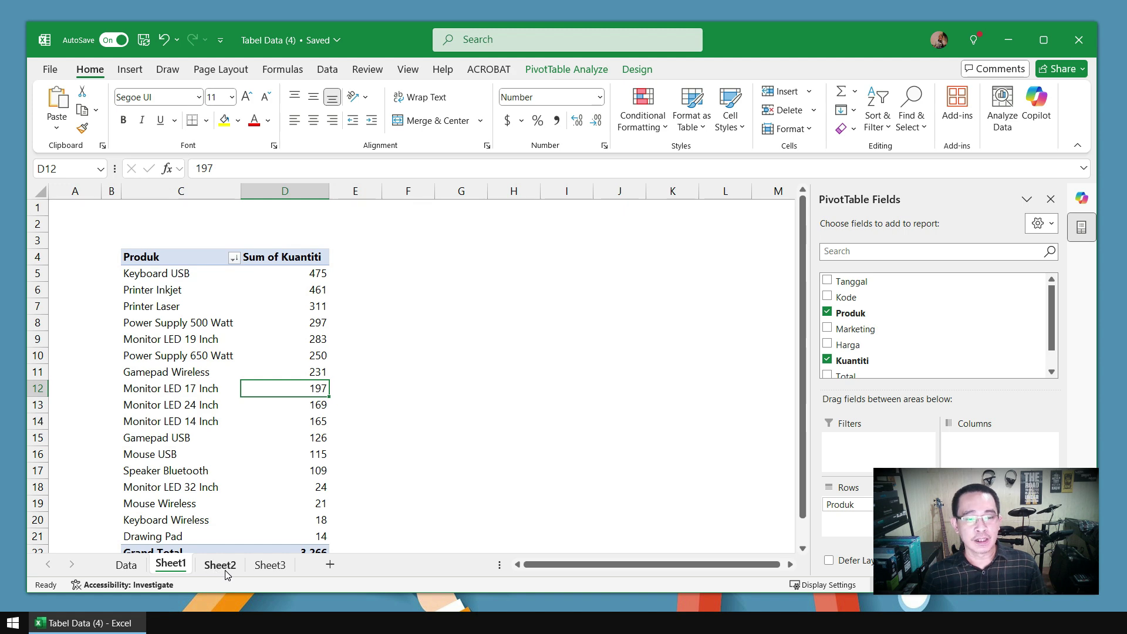
click(224, 569)
click(271, 566)
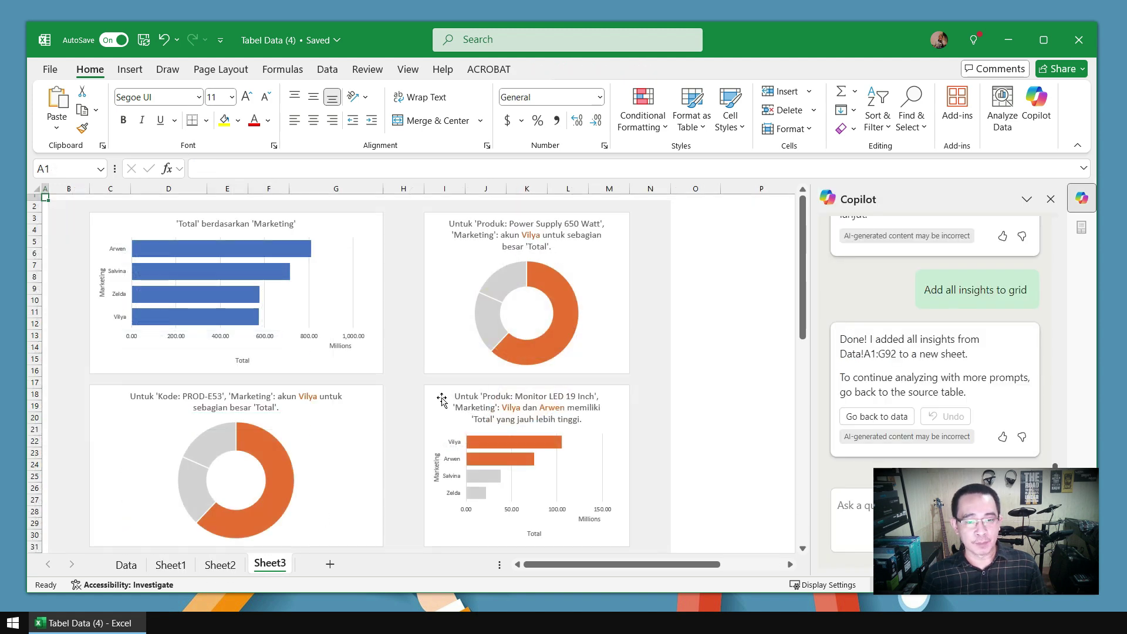